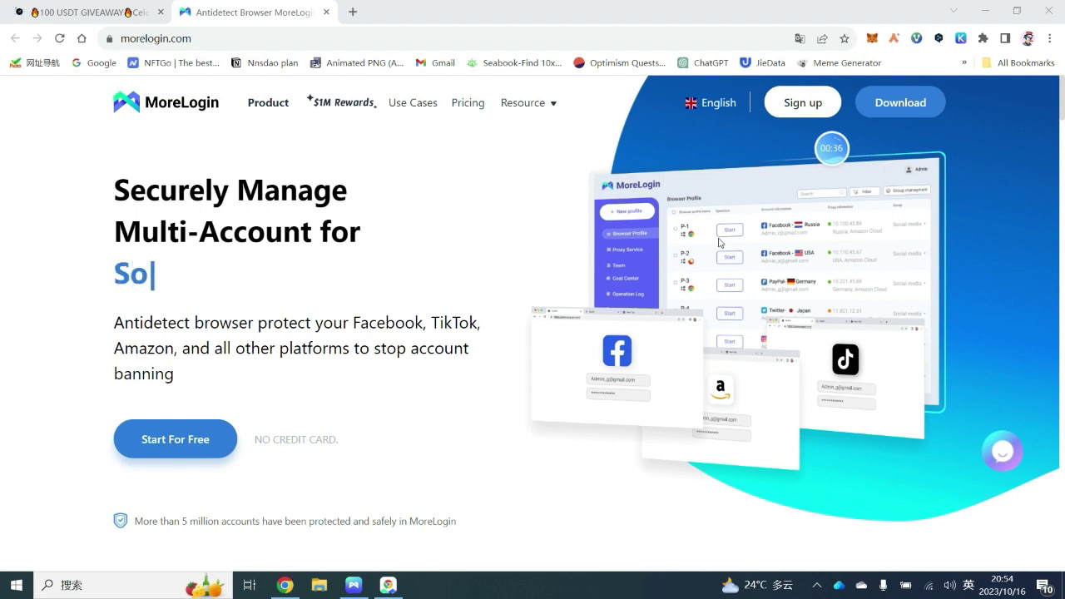
- Switch to the Galxe tab for the 100 USDT giveaway campaign
left_click(129, 17)
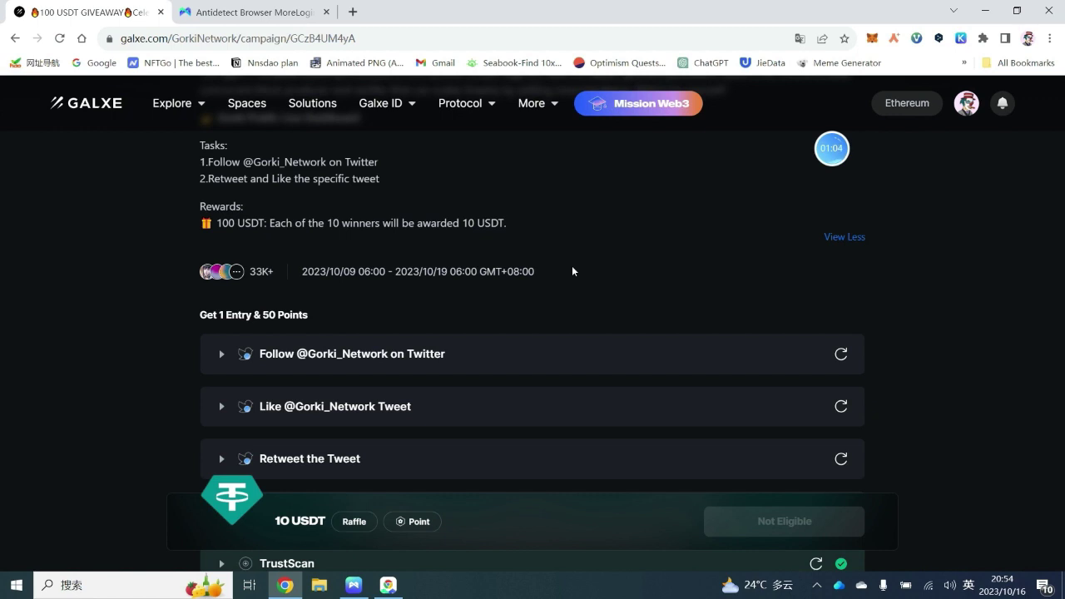
- Scroll through the Gorki 100 USDT giveaway's description and Twitter tasks, then return to the MoreLogin tab
scroll(572, 267, "up", 1)
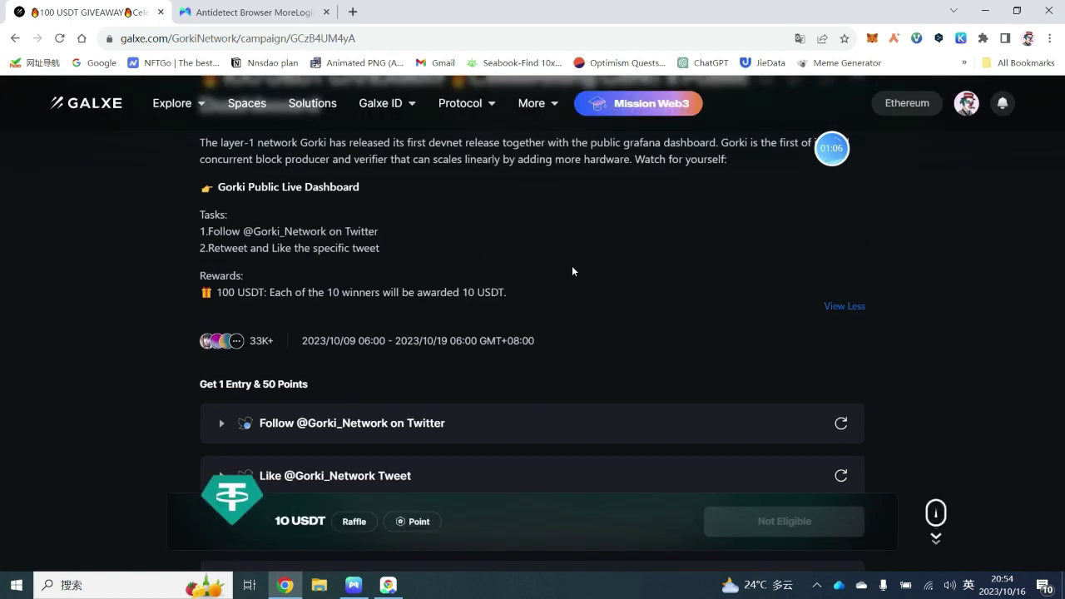
scroll(573, 272, "up", 1)
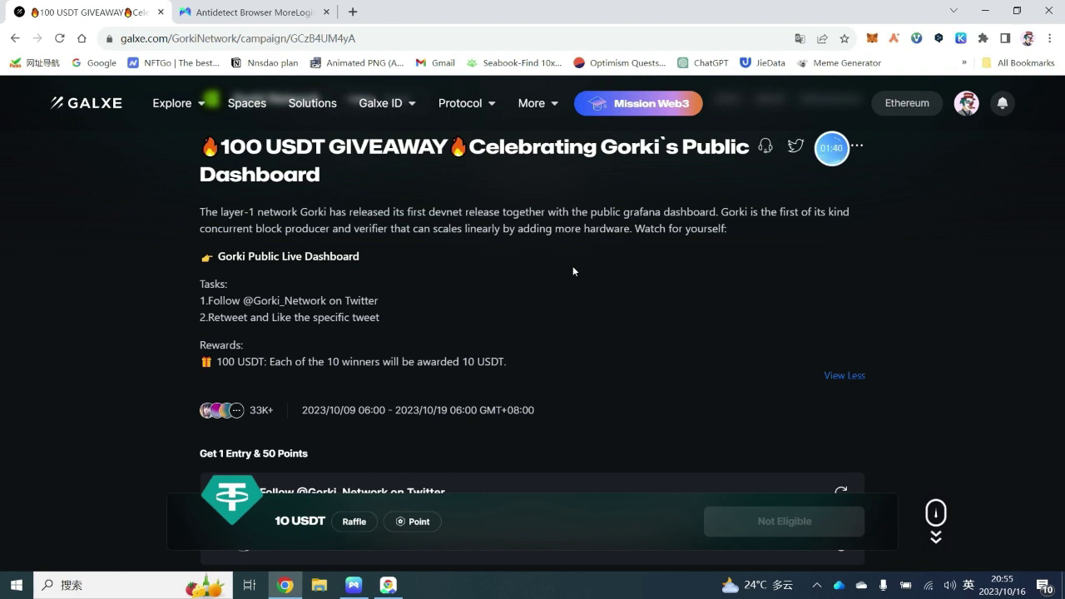
scroll(572, 267, "down", 3)
scroll(573, 272, "up", 1)
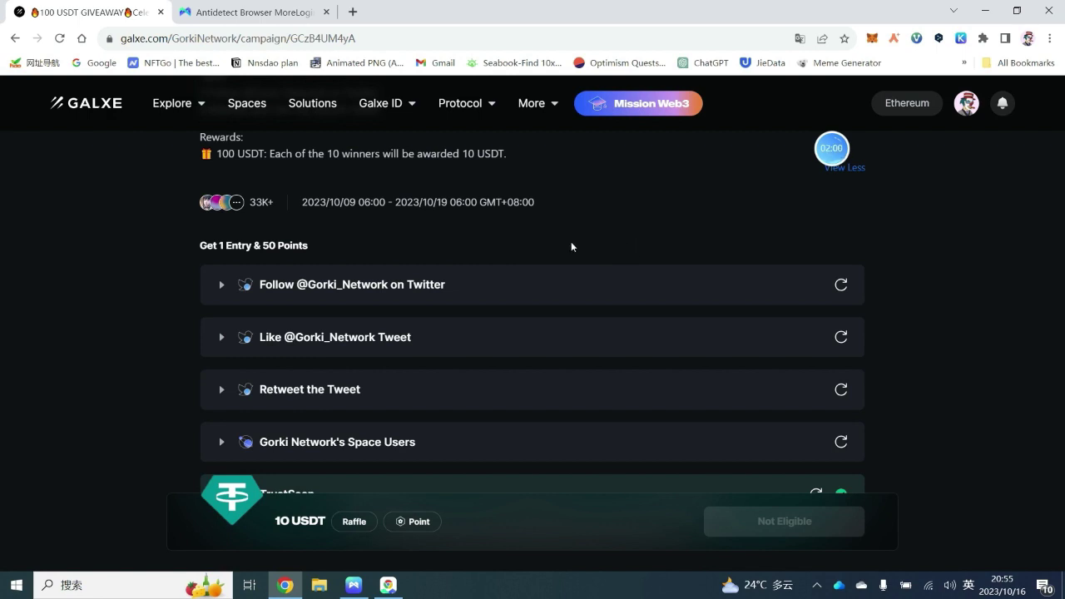
left_click(263, 14)
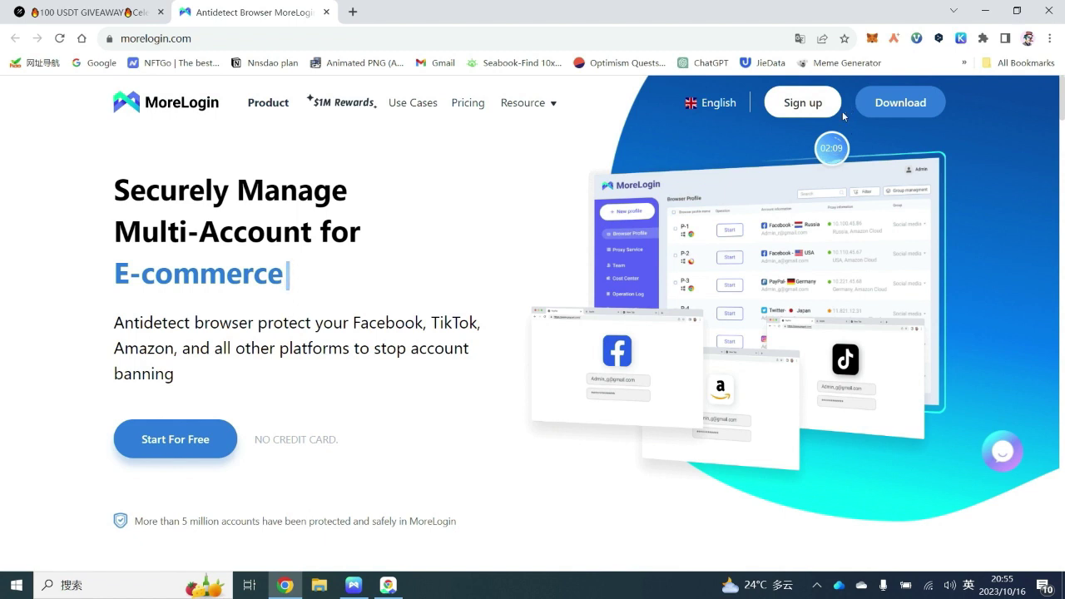
- Bring the MoreLogin desktop app forward from its taskbar preview to show profiles P-3 and P-1
mouse_move(360, 590)
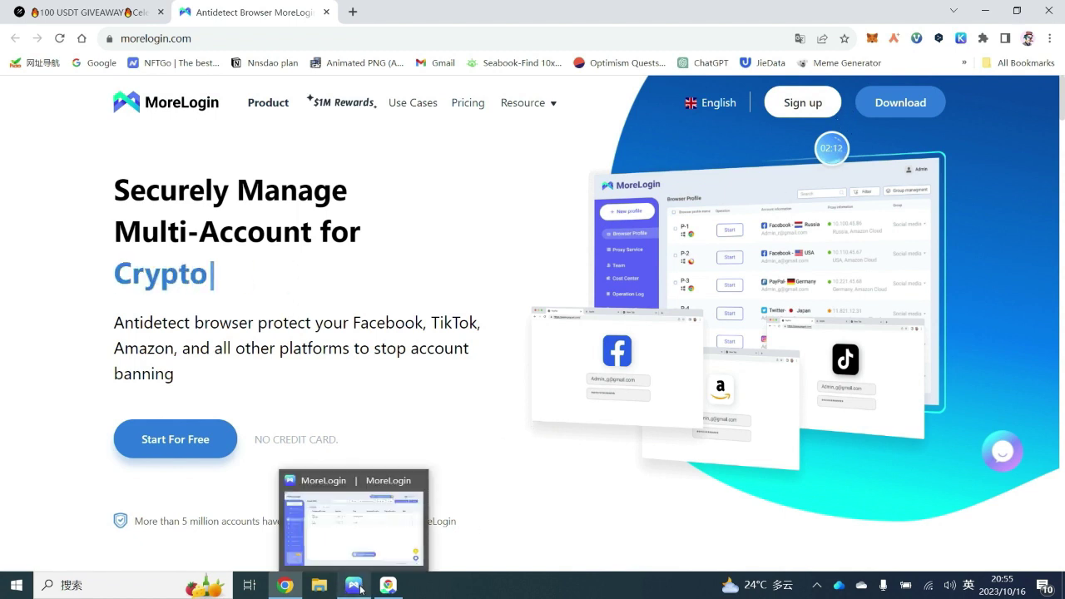
left_click(385, 530)
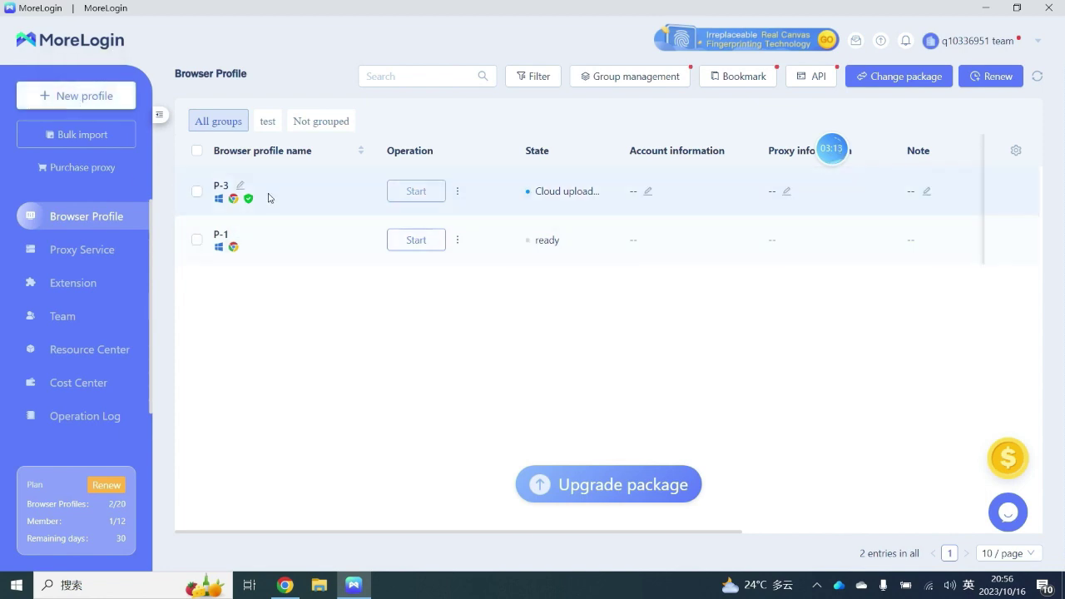
- Launch profile P-3 and view its profile card showing IP 38.90.18.92 and fingerprint details
left_click(425, 200)
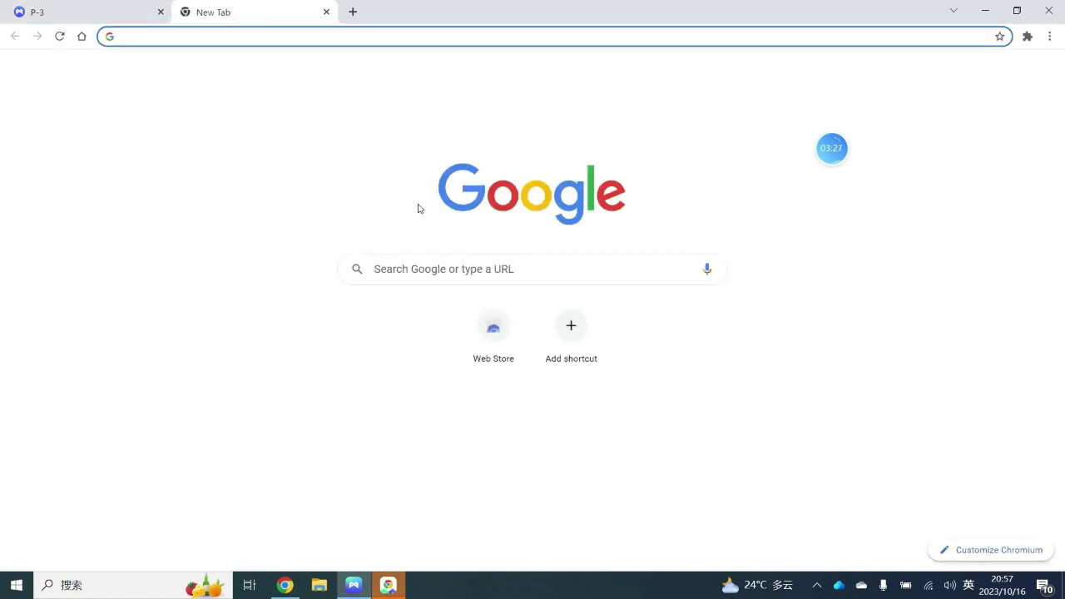
left_click(99, 17)
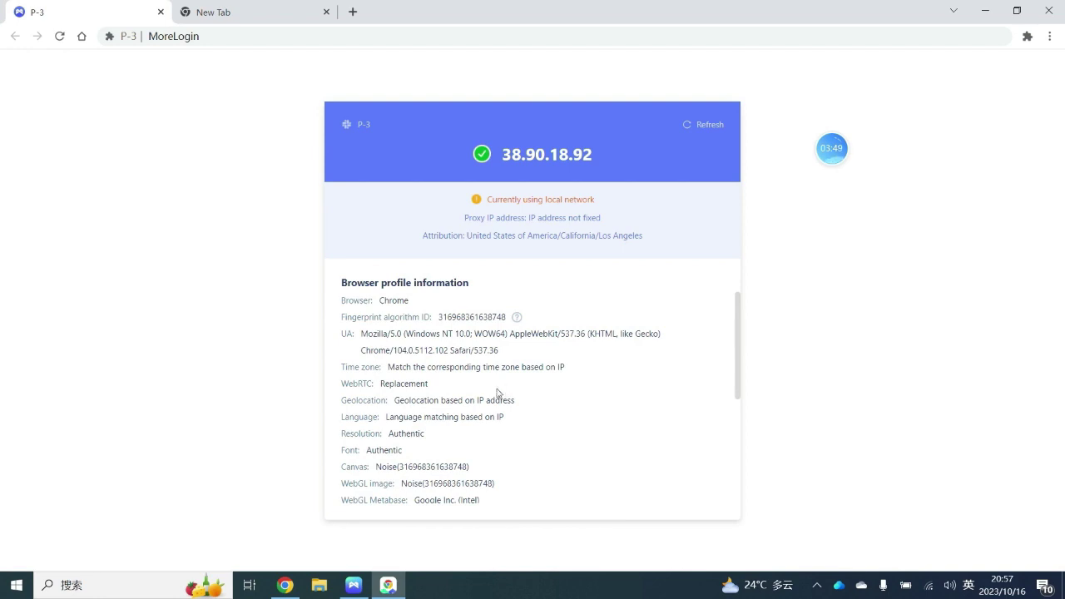
- In the new tab's Google signup form, fill in a first and last name and continue
left_click(257, 17)
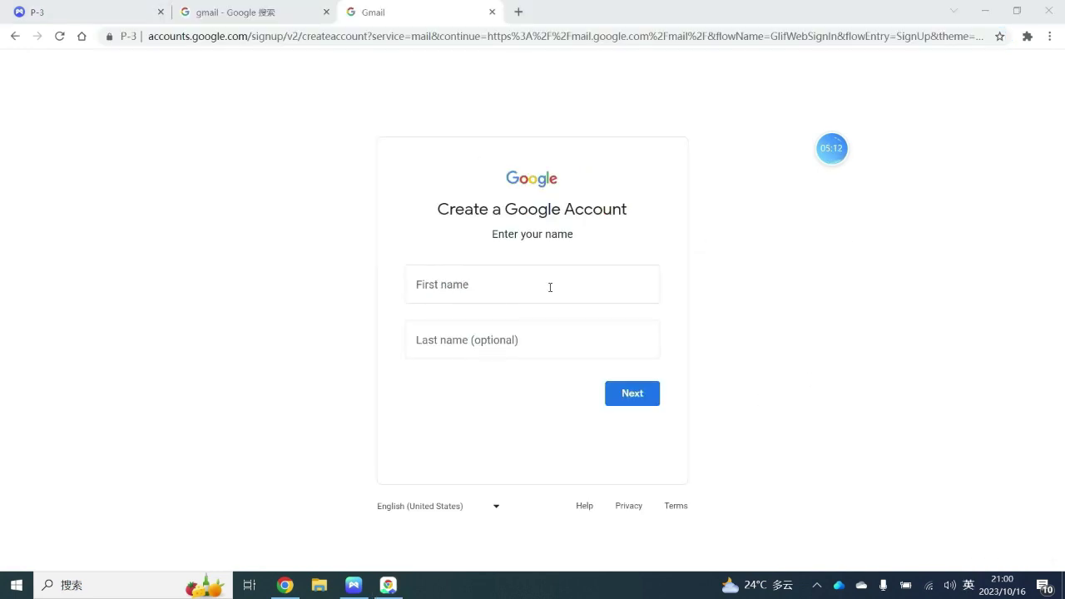
left_click(554, 286)
type("xx")
left_click(532, 351)
type("kkk")
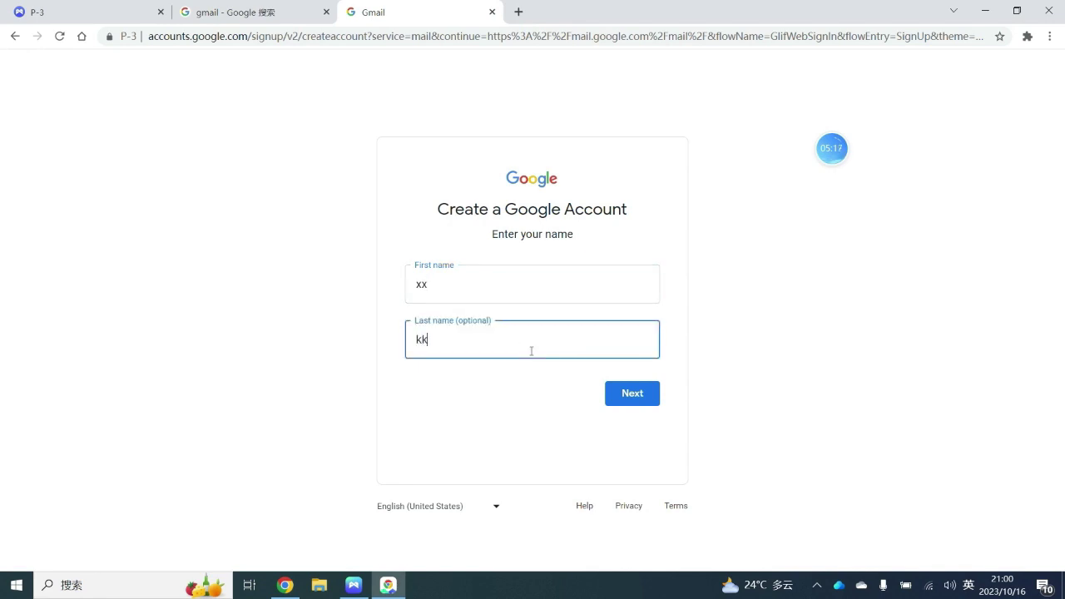
left_click(604, 397)
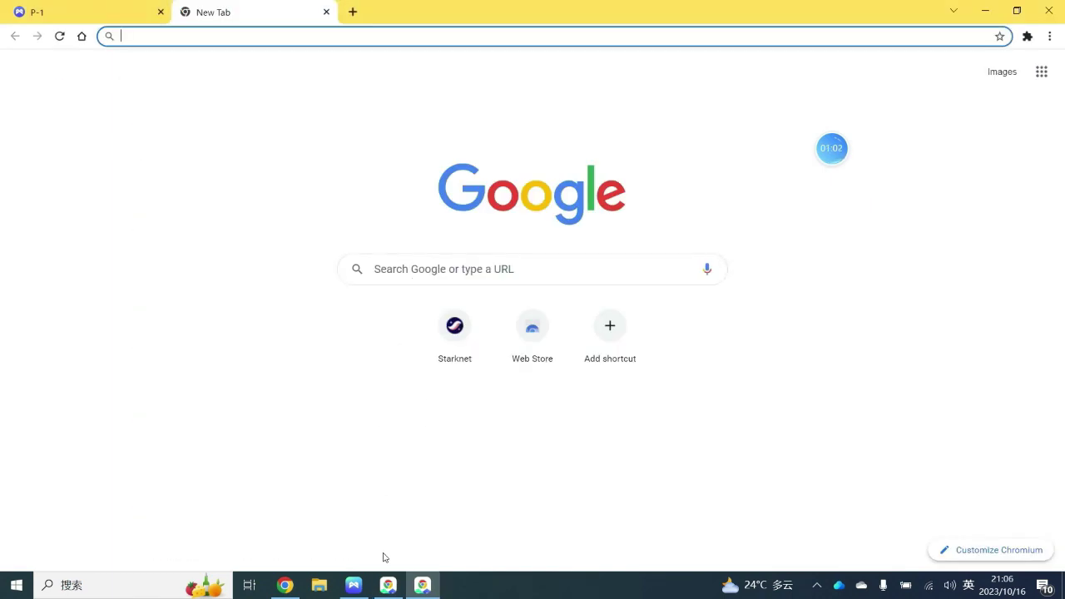
- In the P-3 window, change the Google search from 'twitter' to 'discord' and open discord.com
left_click(388, 585)
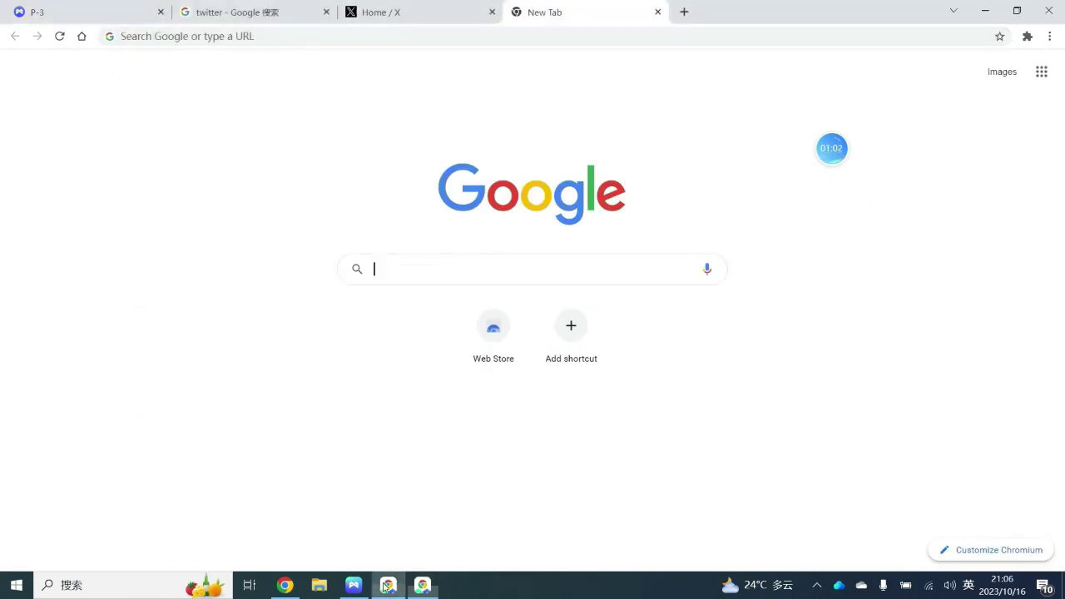
left_click(435, 10)
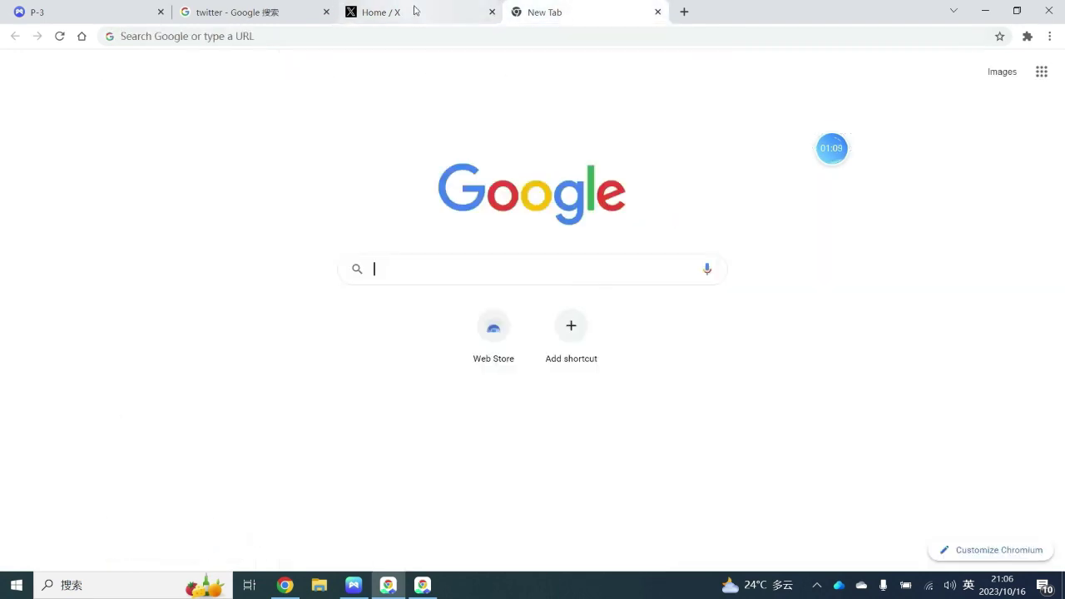
left_click(237, 11)
double_click(146, 84)
type("dis")
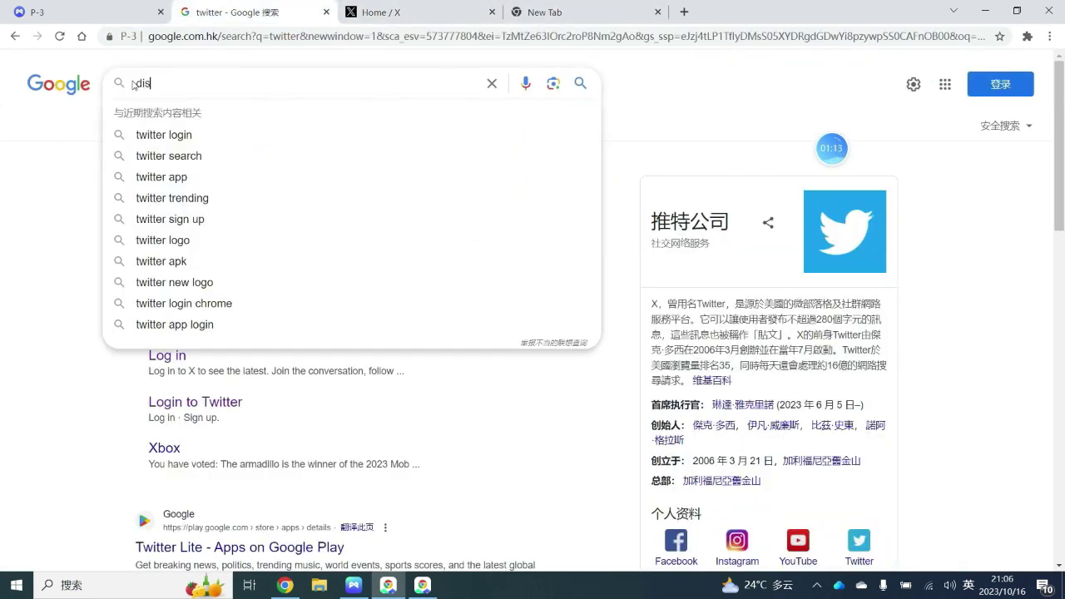
type("cord")
key("Return")
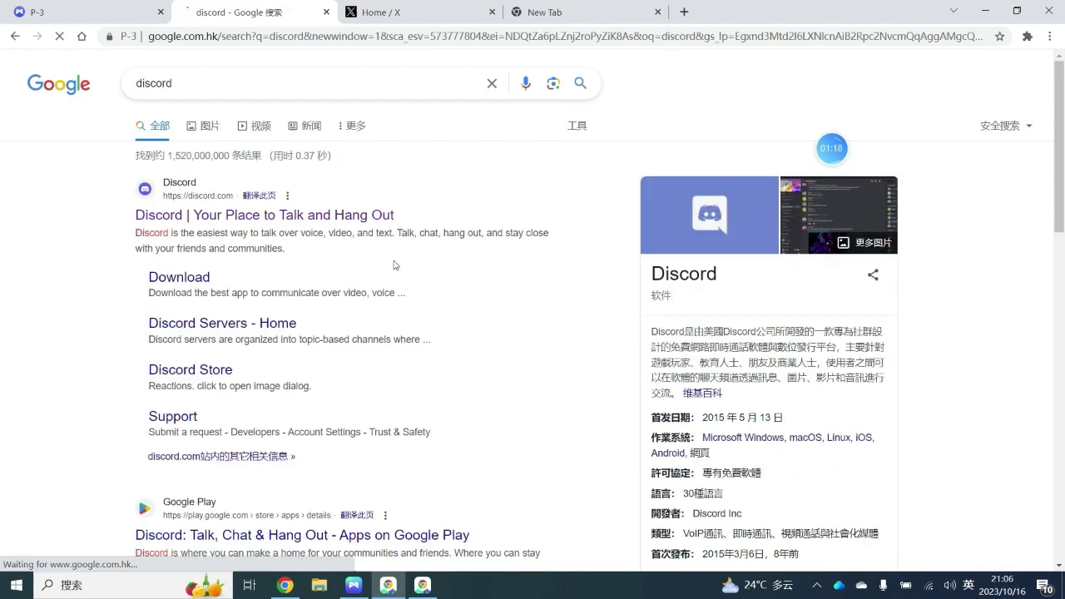
left_click(259, 217)
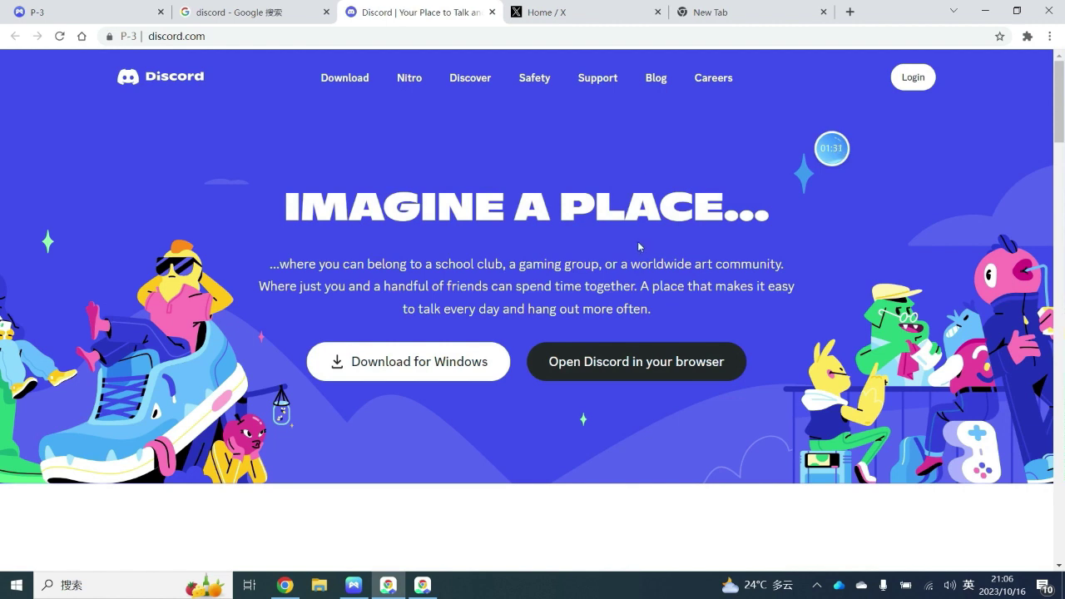
- Log in to Discord in the browser, then open telegram.org from the telegram search results
left_click(637, 361)
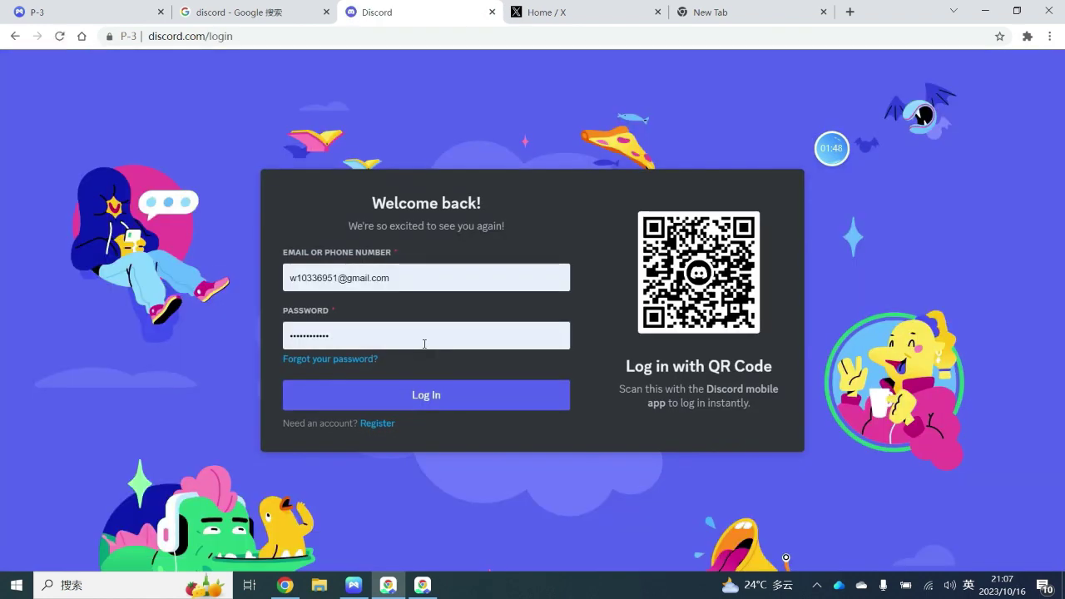
left_click(395, 397)
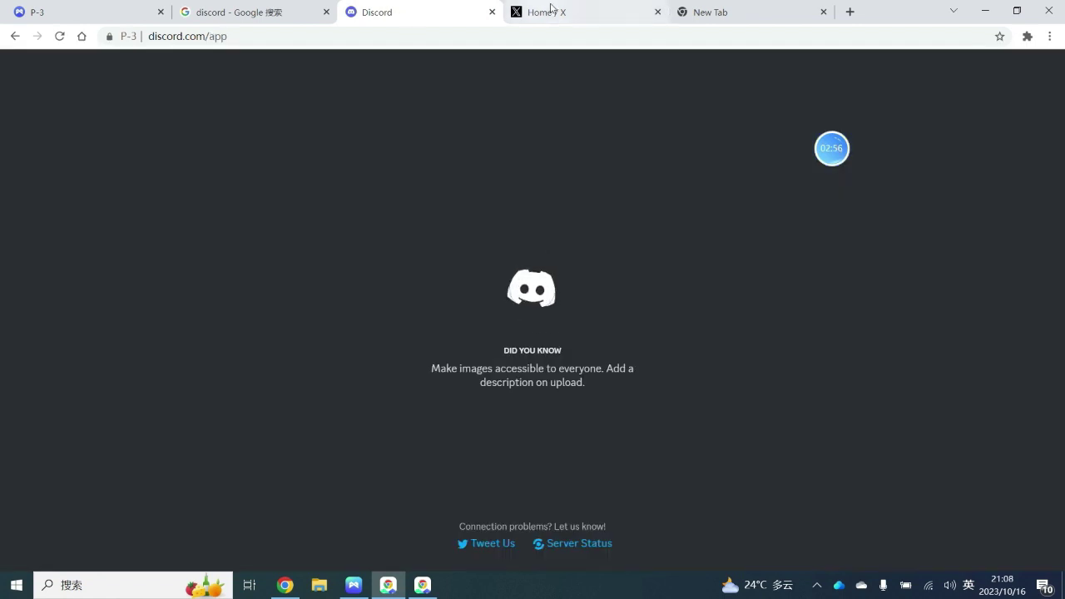
left_click(560, 9)
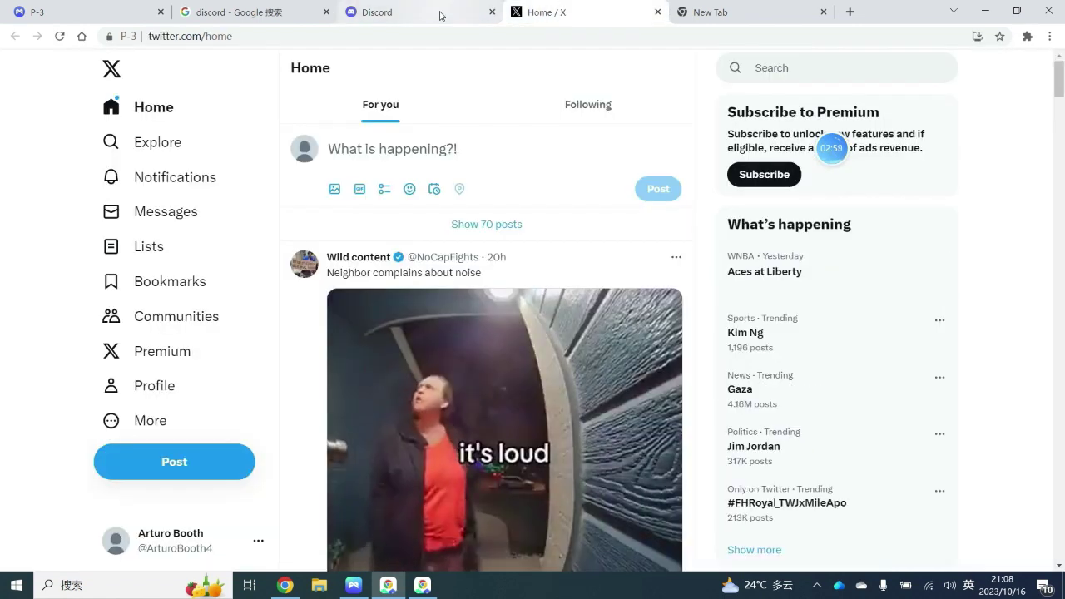
left_click(259, 16)
left_click(180, 147)
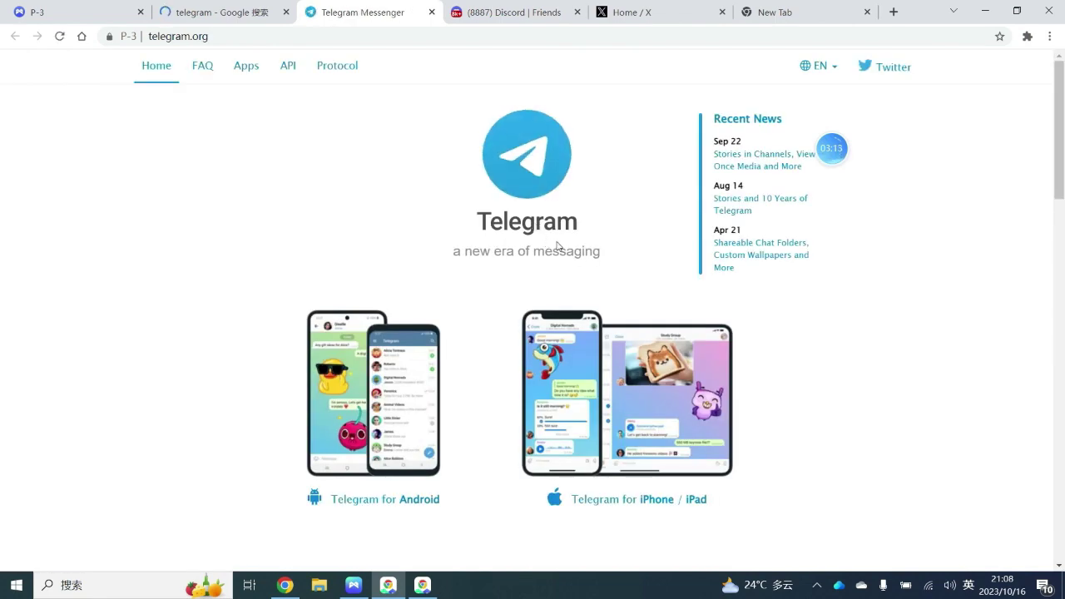
- Open the Telegram Web-browser client from the telegram.org footer and load the logged-in chat list
scroll(557, 246, "down", 15)
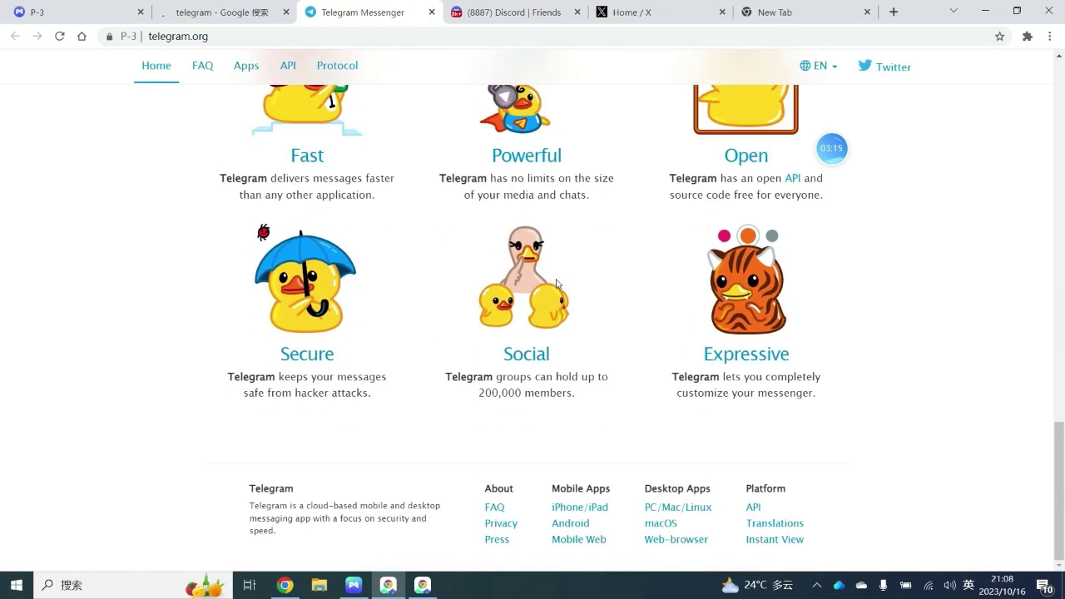
left_click(588, 541)
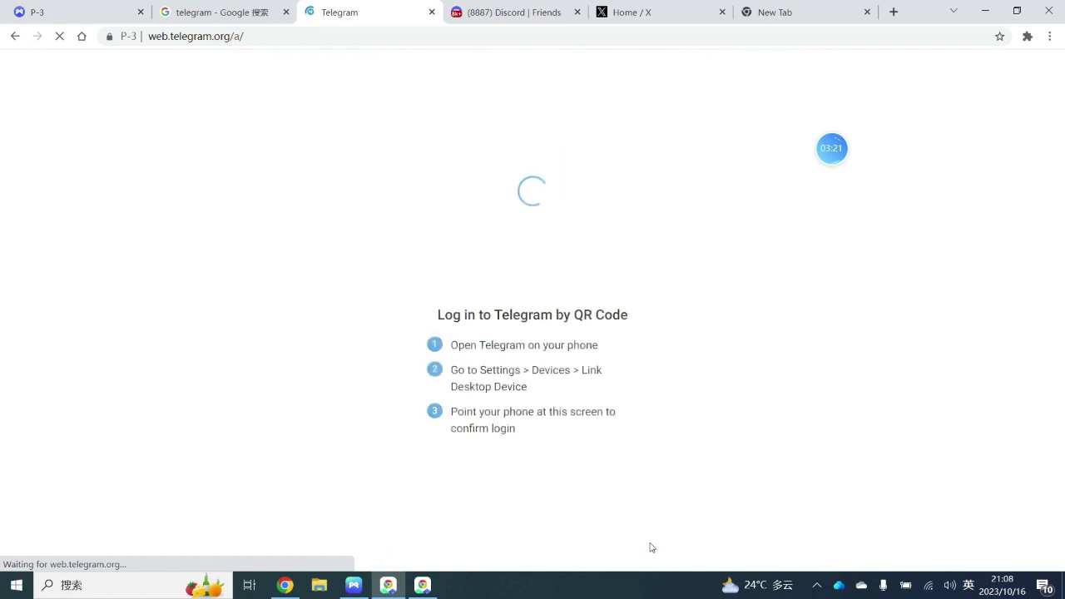
left_click(16, 36)
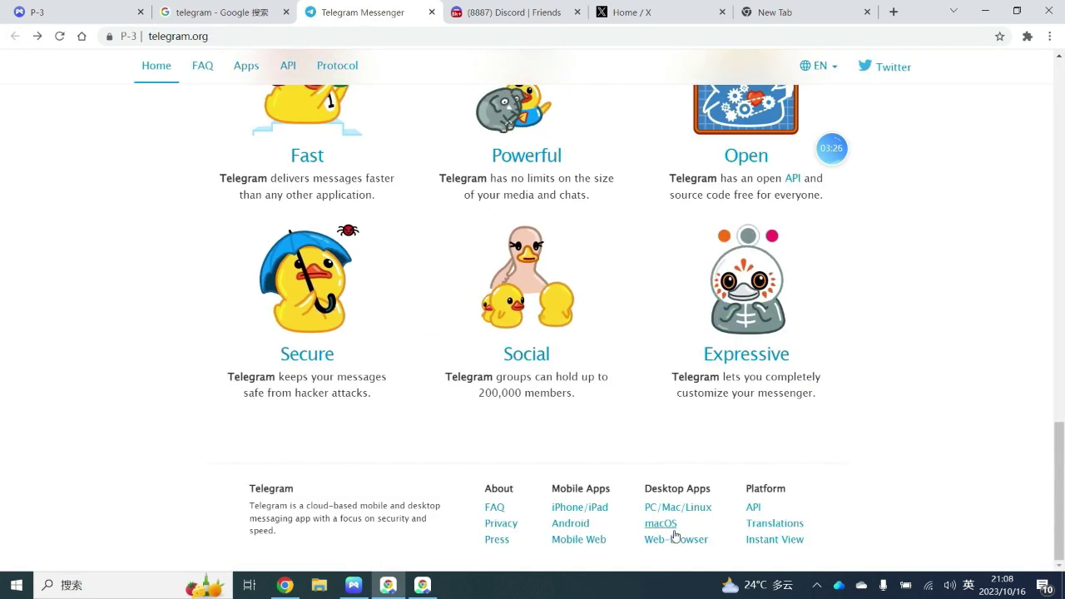
left_click(675, 541)
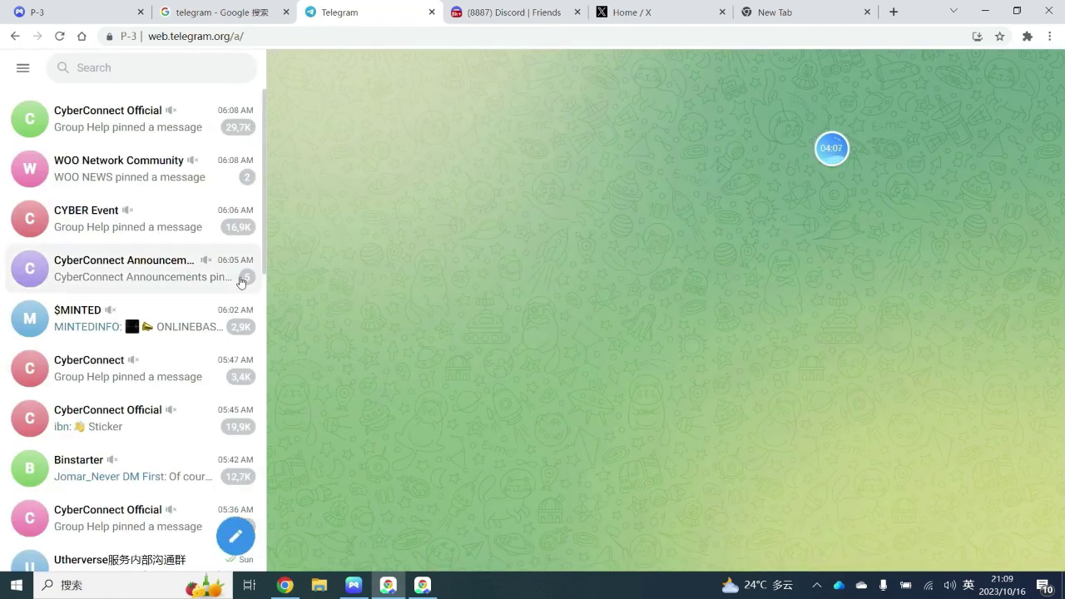
- Confirm Discord, X and Telegram are logged in, and close the unused new tab
left_click(477, 10)
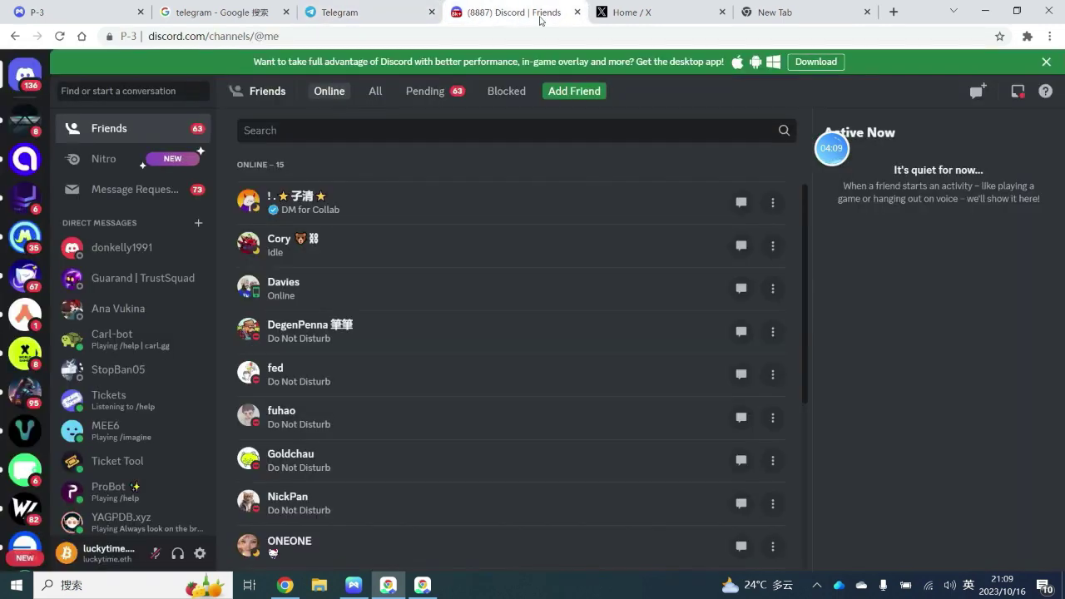
left_click(630, 12)
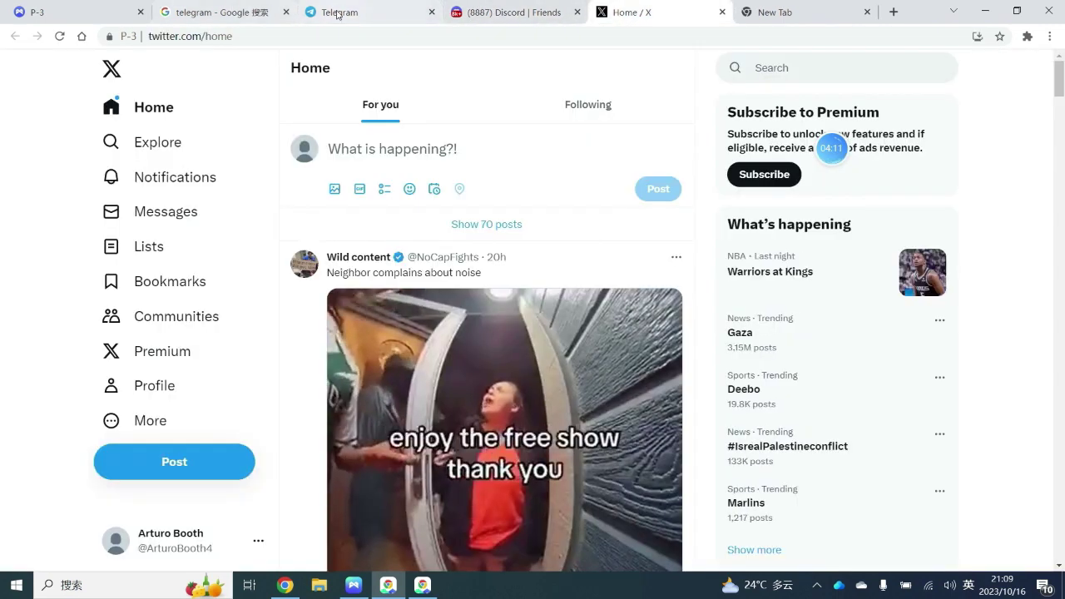
left_click(338, 14)
left_click(832, 12)
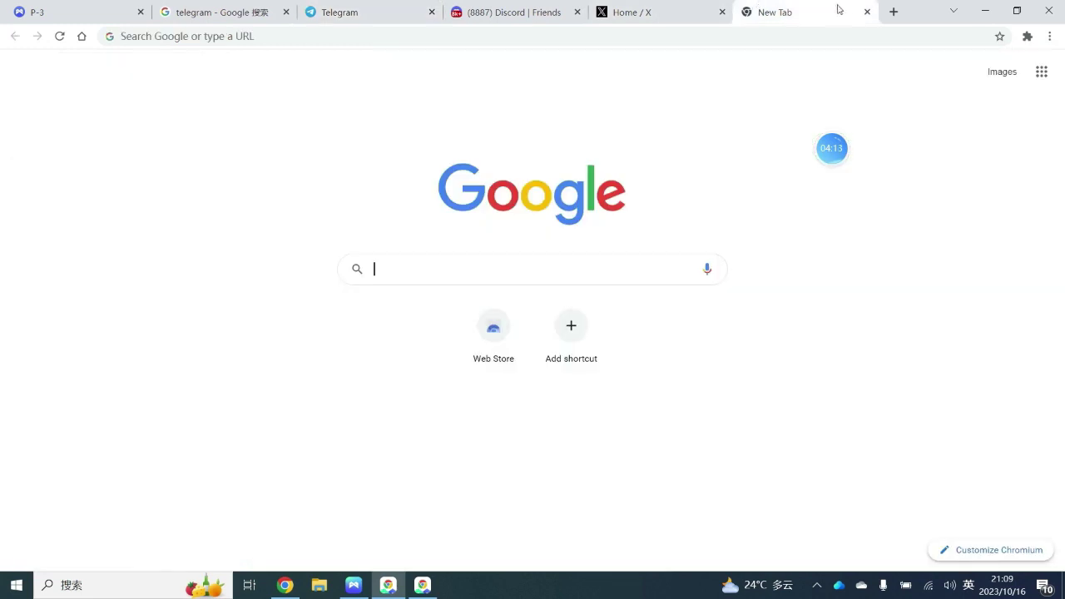
left_click(867, 12)
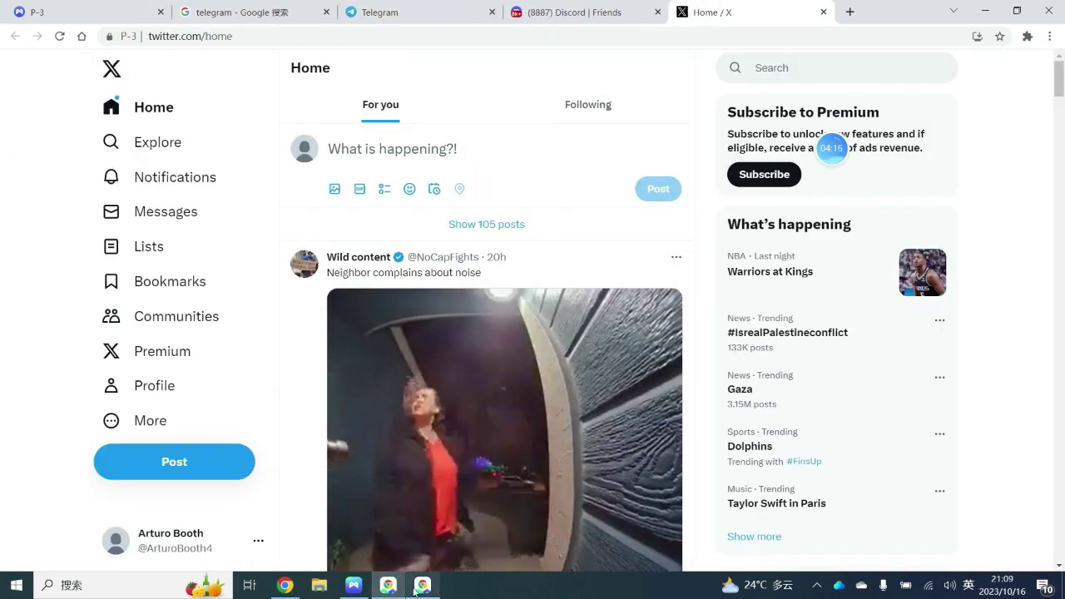
- In the P-1 window, search Google for twitter, then minimize and restore browser windows from the taskbar
left_click(422, 585)
left_click(438, 270)
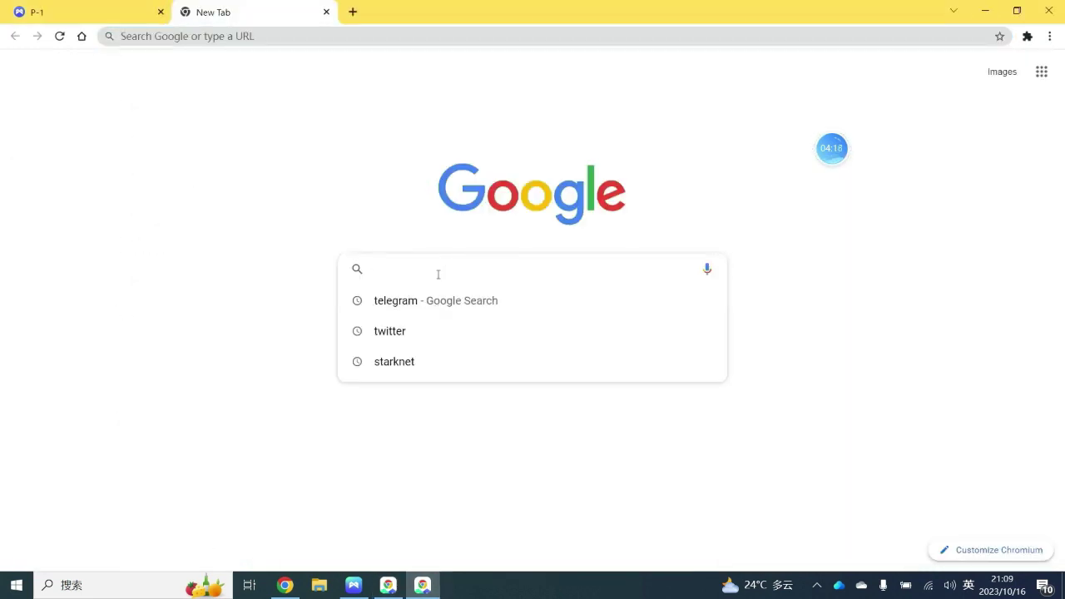
left_click(416, 337)
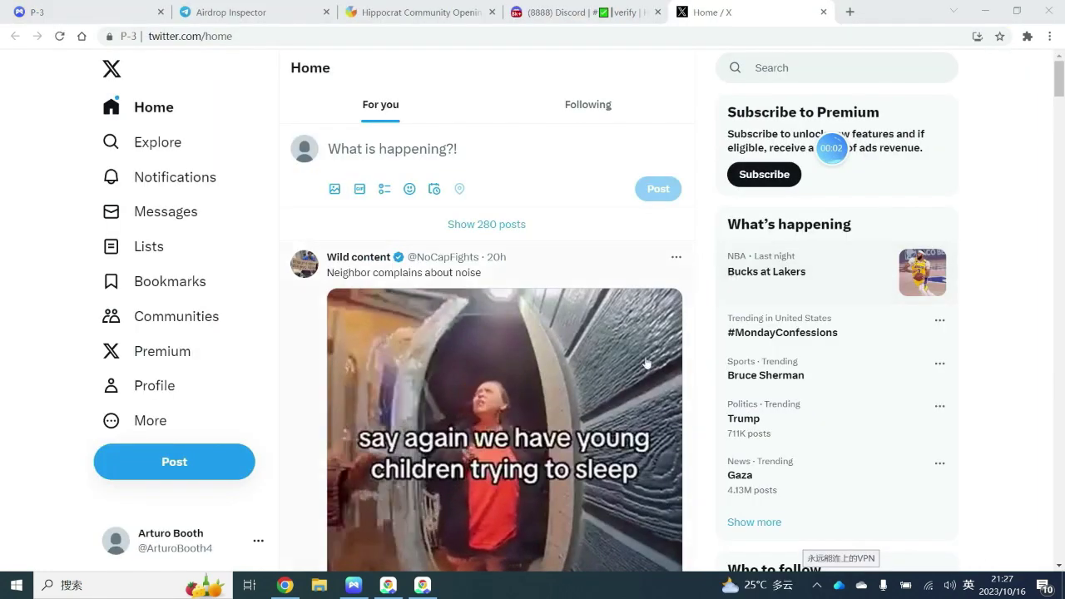
left_click(395, 590)
left_click(395, 590)
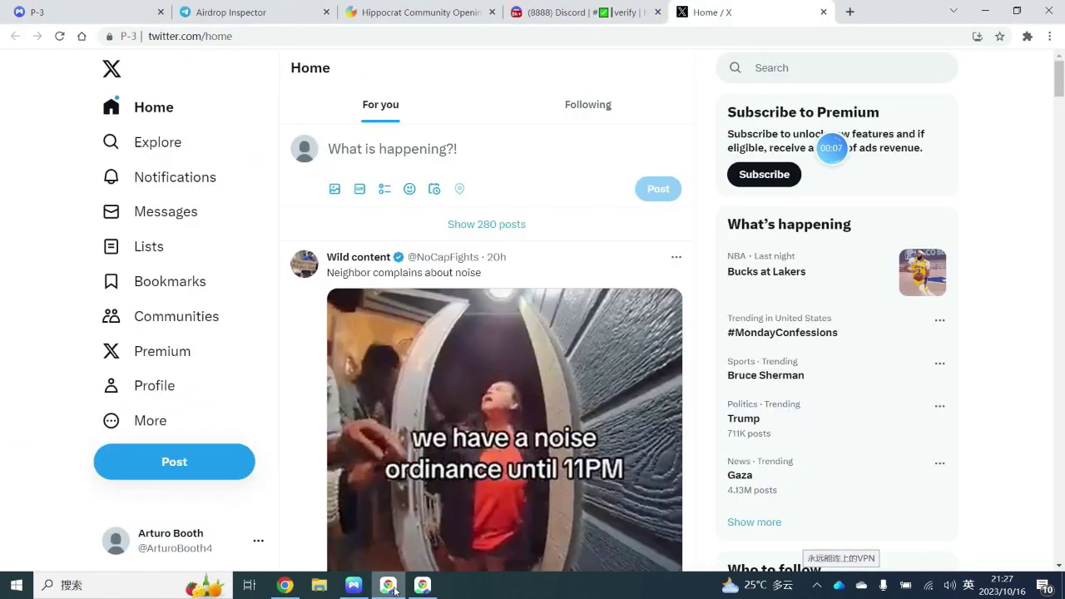
left_click(400, 591)
left_click(404, 591)
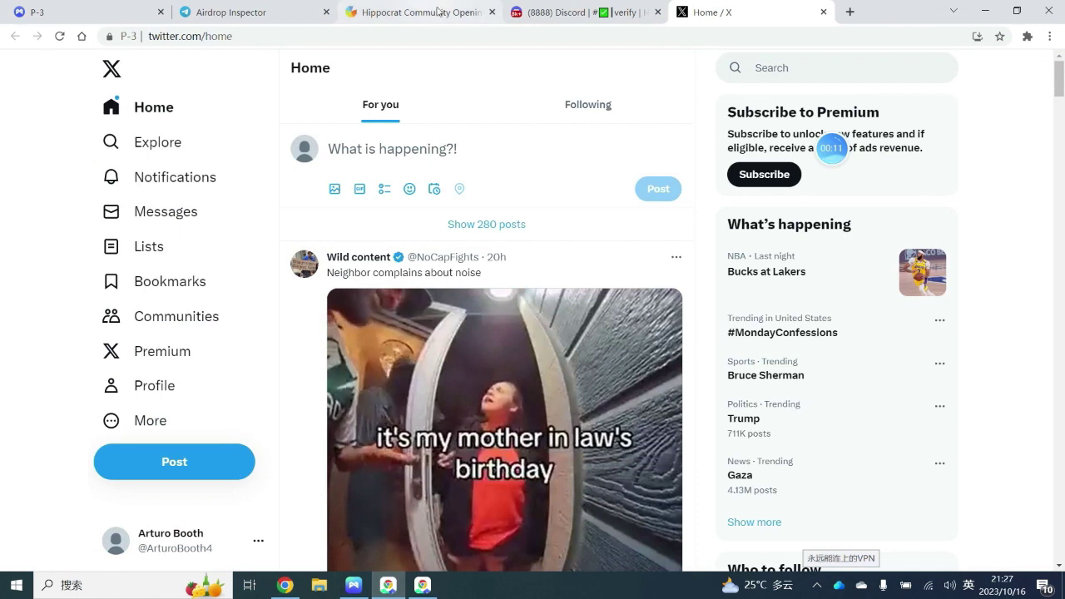
- Cycle through the Telegram, Gleam and X tabs, ending on the Hippocrat Discord verify channel
left_click(537, 8)
left_click(234, 10)
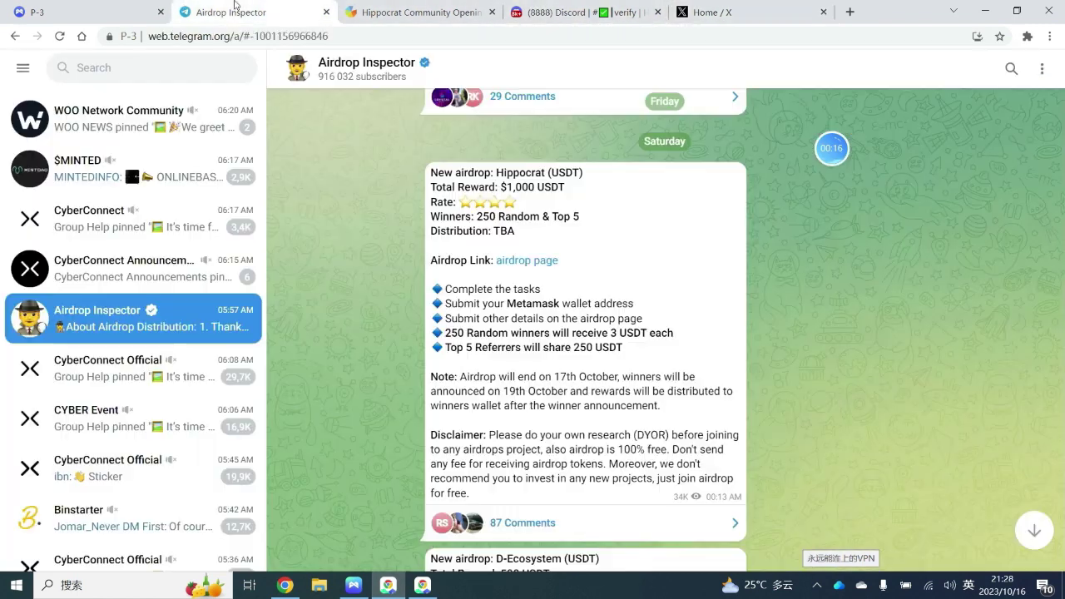
left_click(425, 10)
left_click(761, 13)
left_click(528, 8)
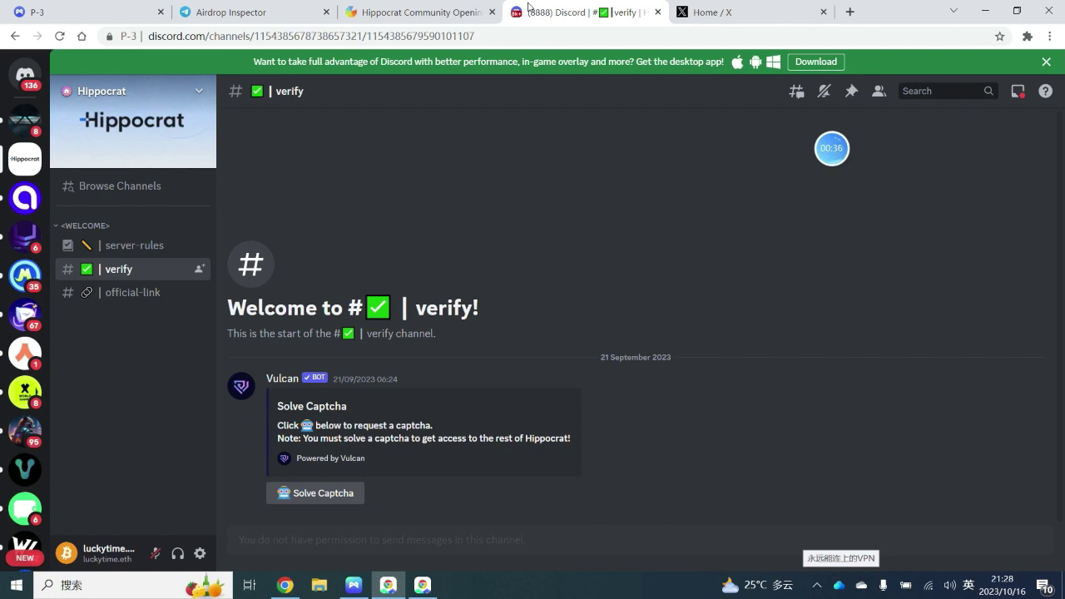
- Switch from the Hippocrat verify channel to the logged-in X home feed tab
left_click(735, 10)
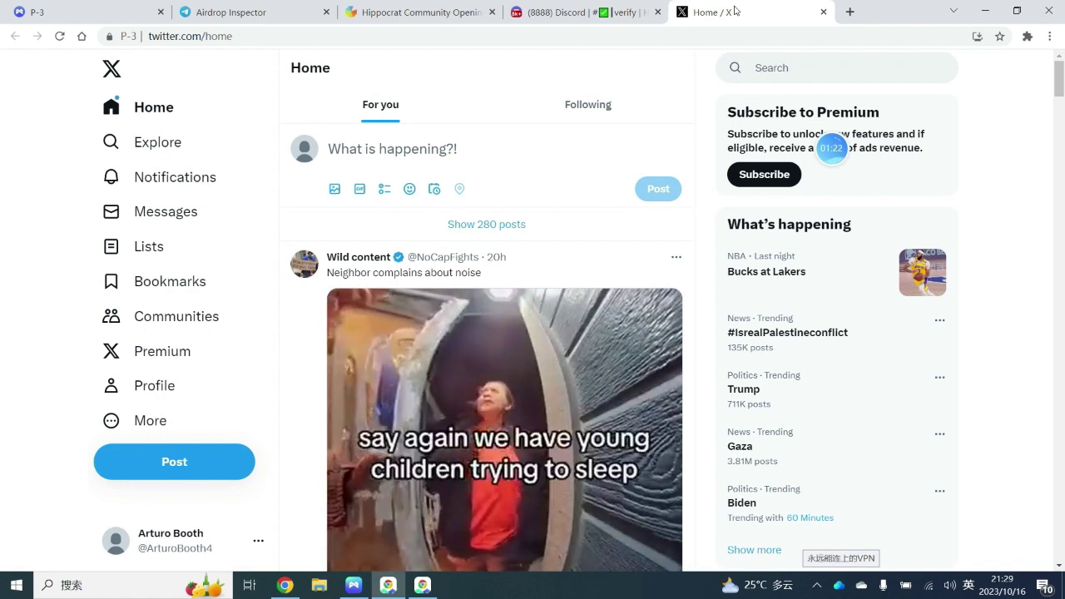
- Cycle P-3's tabs: Discord verify channel, Gleam event page, Airdrop Inspector Telegram channel, X home feed
left_click(590, 24)
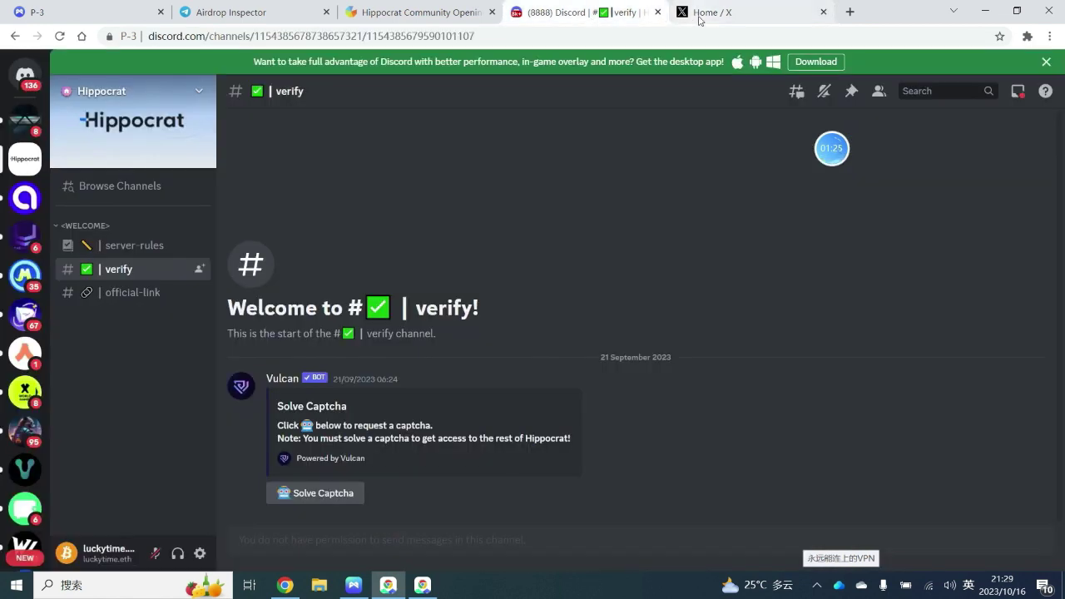
left_click(419, 12)
left_click(296, 12)
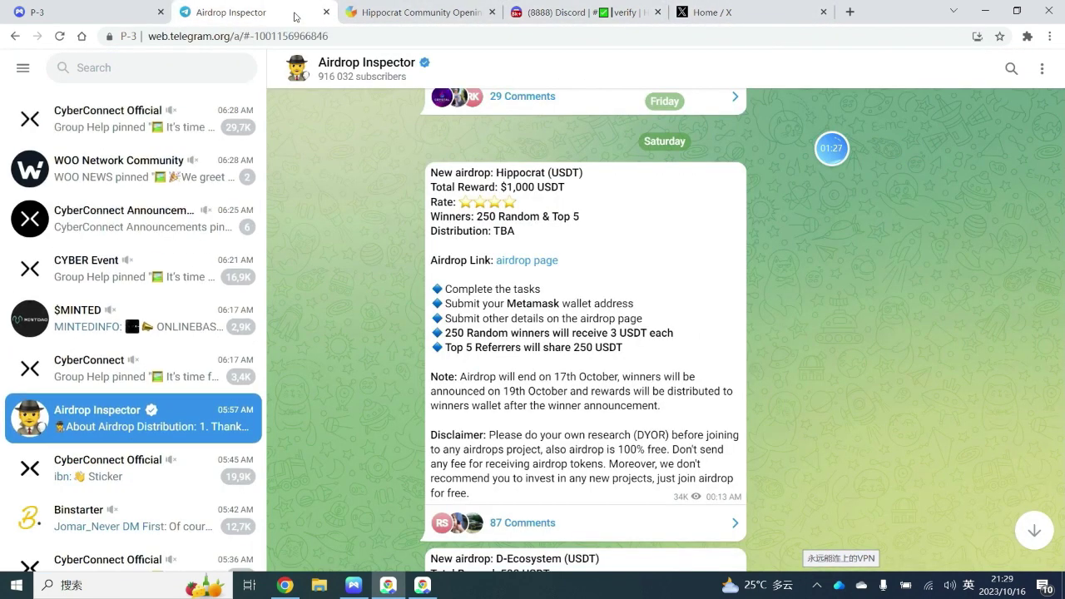
left_click(708, 12)
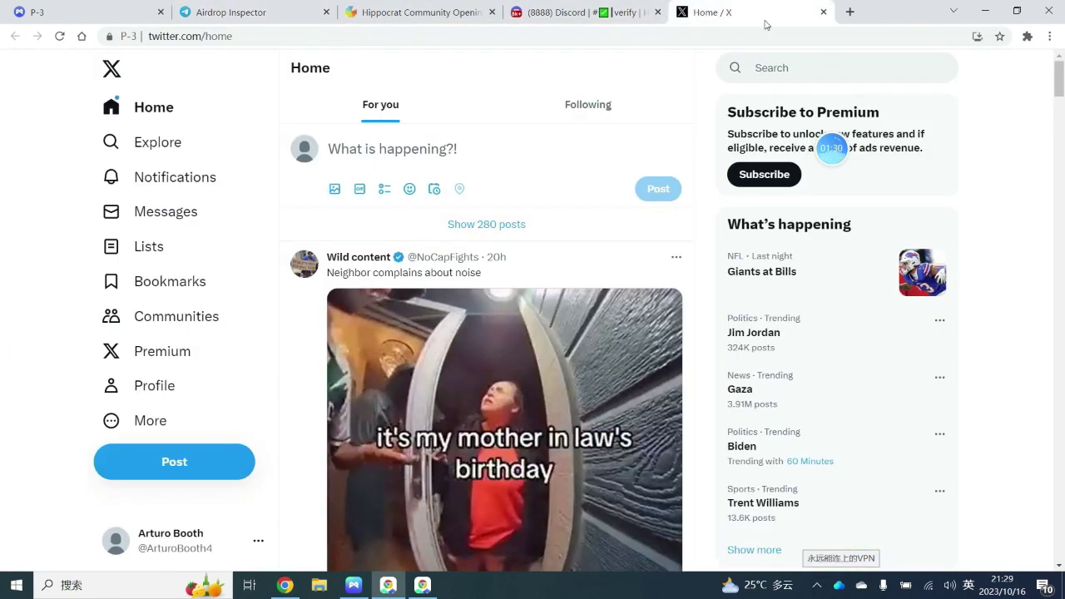
- Open and close the X account options, then return to the Airdrop Inspector Telegram channel
left_click(254, 541)
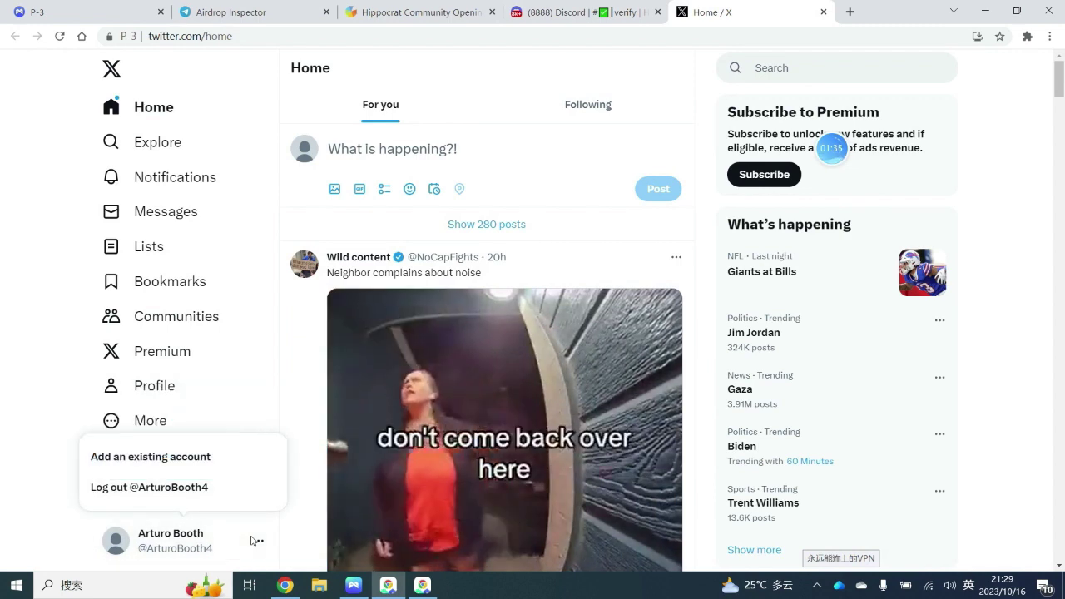
left_click(254, 541)
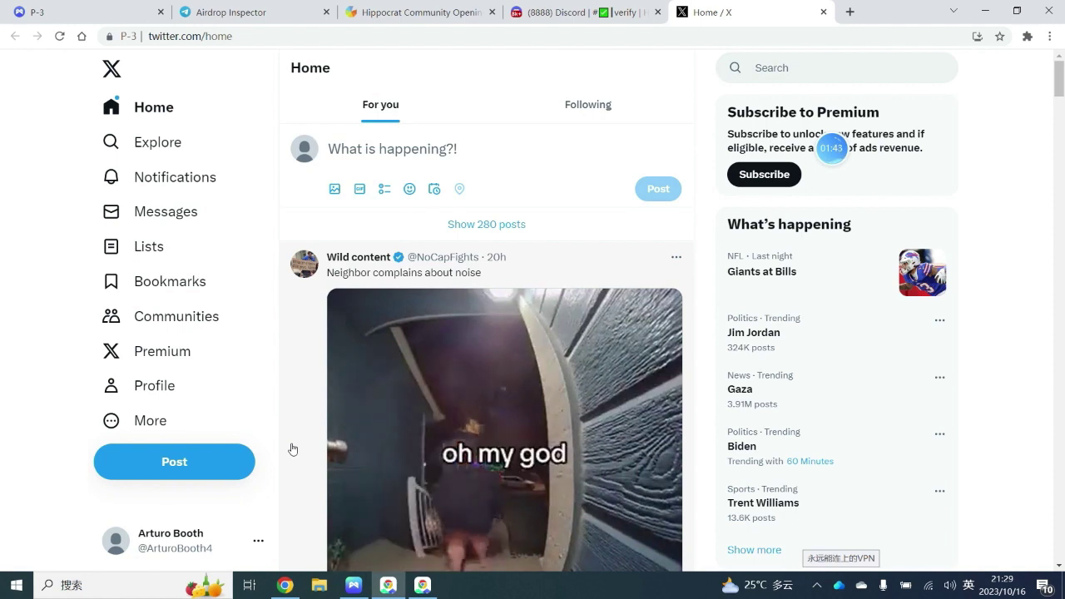
left_click(250, 12)
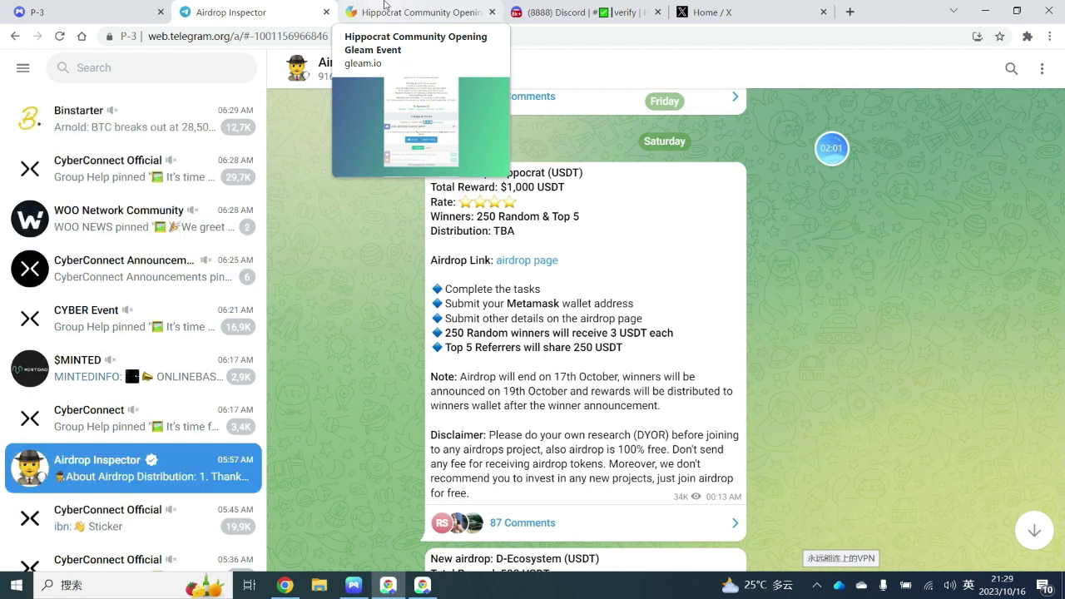
- Review P-1's X, Telegram and Discord tabs, then return to P-3 and the MoreLogin profile list
left_click(391, 588)
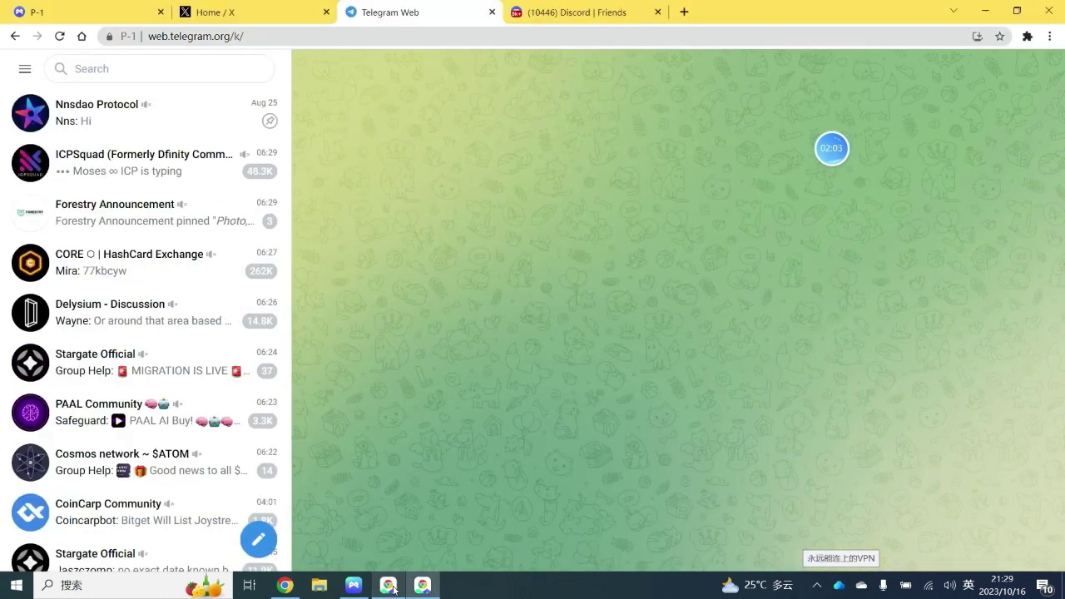
left_click(250, 14)
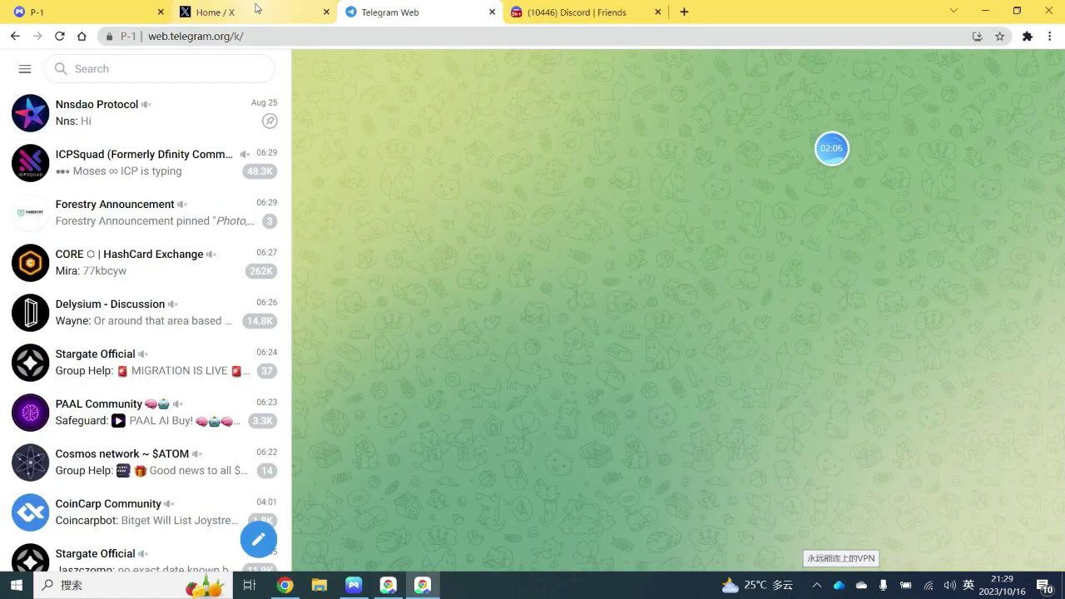
left_click(387, 13)
left_click(533, 13)
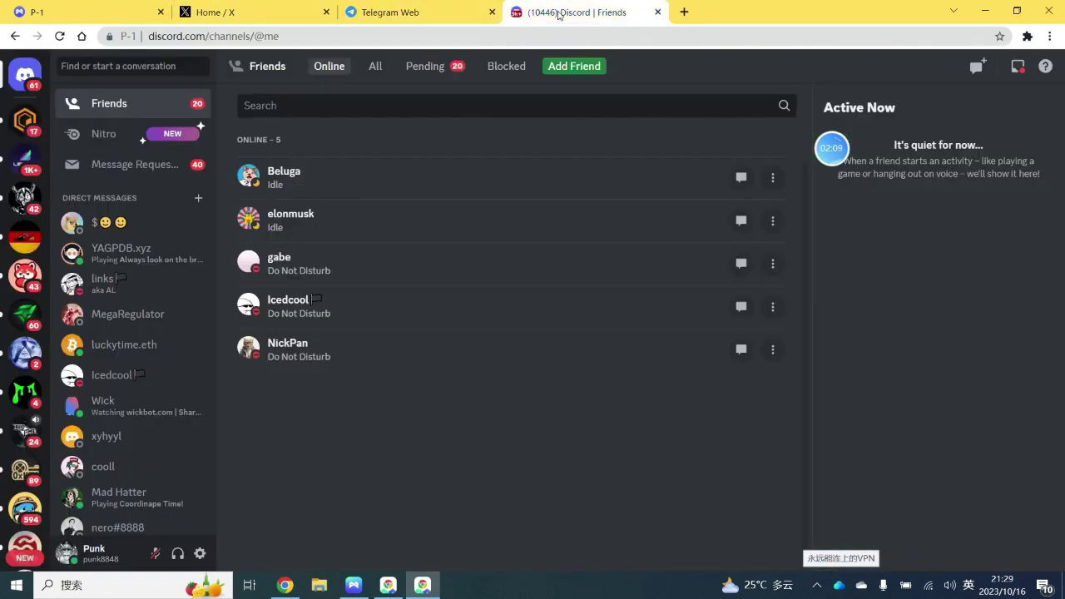
left_click(388, 585)
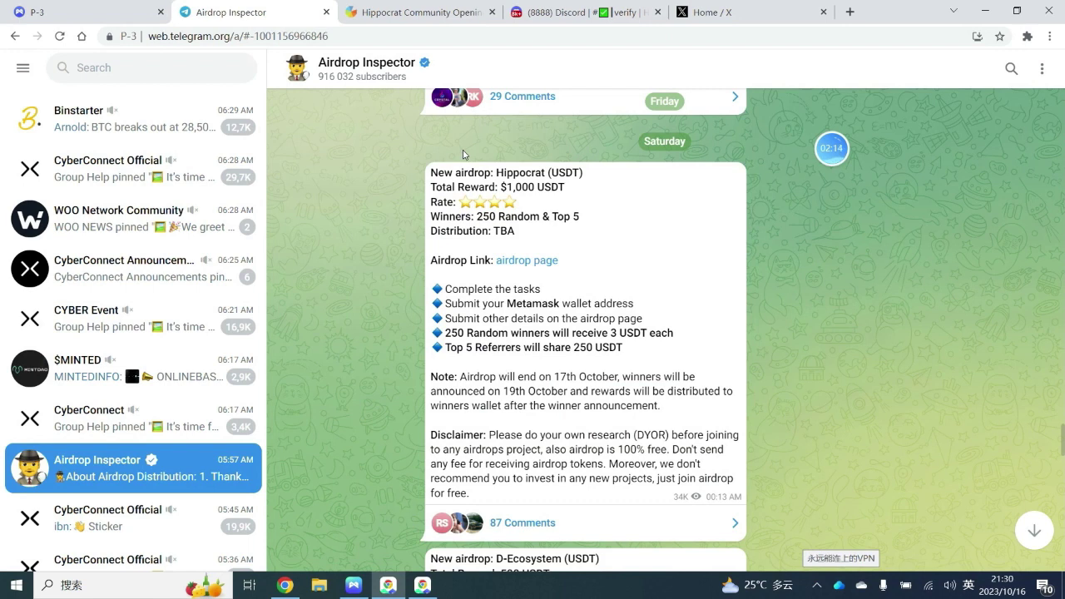
left_click(353, 585)
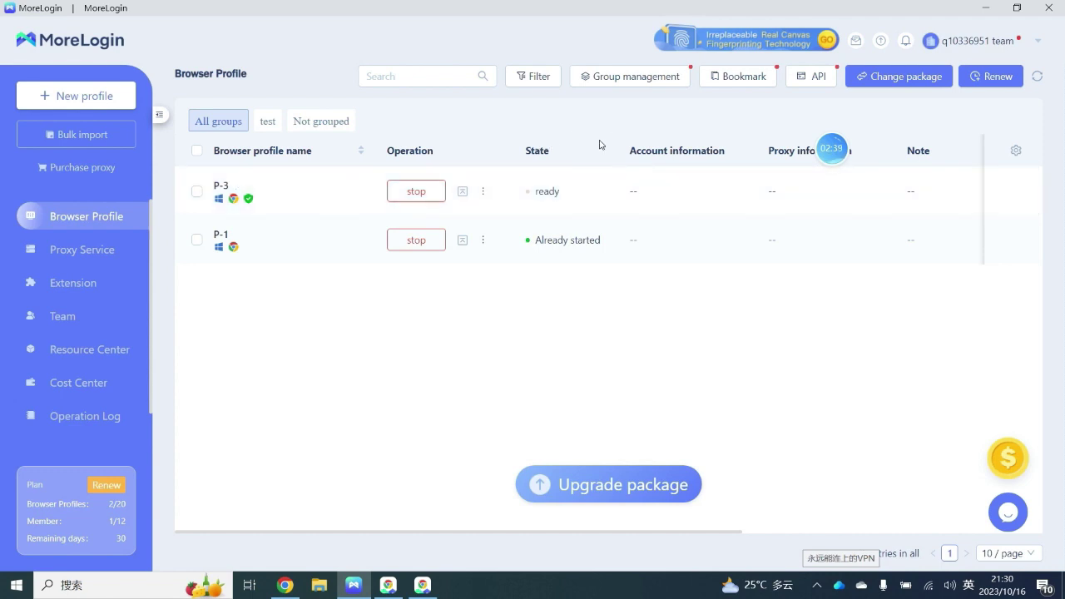
- Bring P-3's browser back and cycle its Gleam, Discord verify, X and Telegram tabs
left_click(388, 585)
left_click(441, 11)
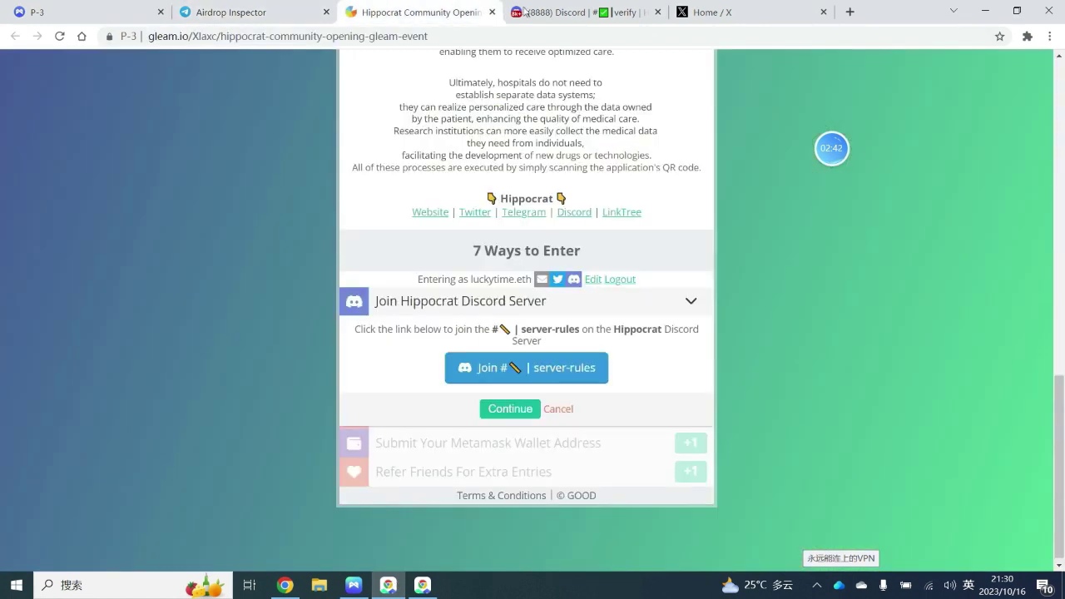
left_click(552, 11)
left_click(759, 12)
left_click(291, 12)
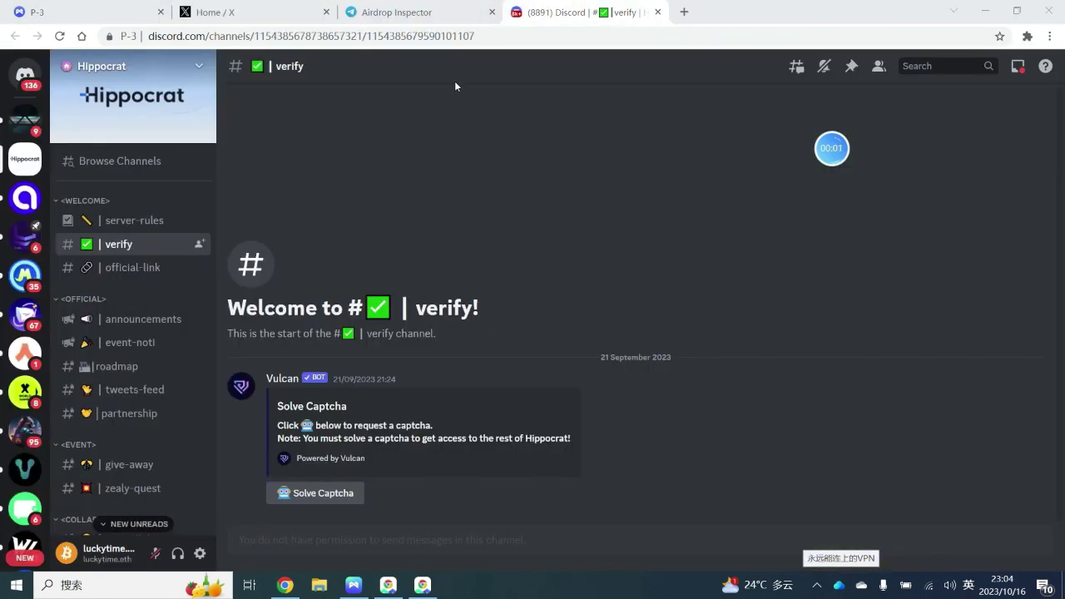
- Open the Hippocrat Gleam event from the Airdrop Inspector post's airdrop page link
left_click(417, 13)
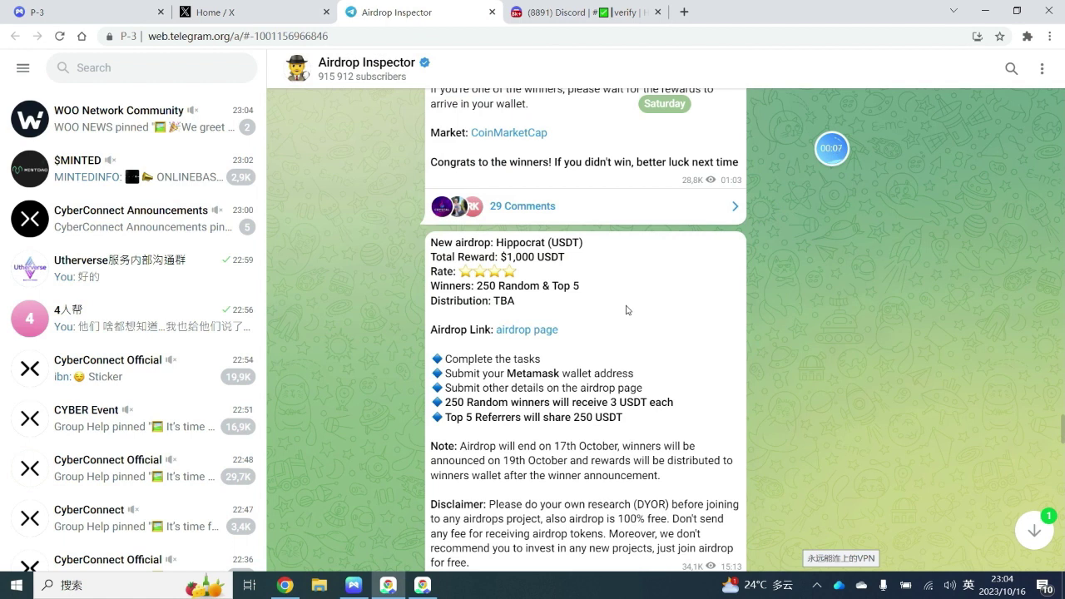
scroll(627, 309, "down", 3)
scroll(583, 325, "up", 3)
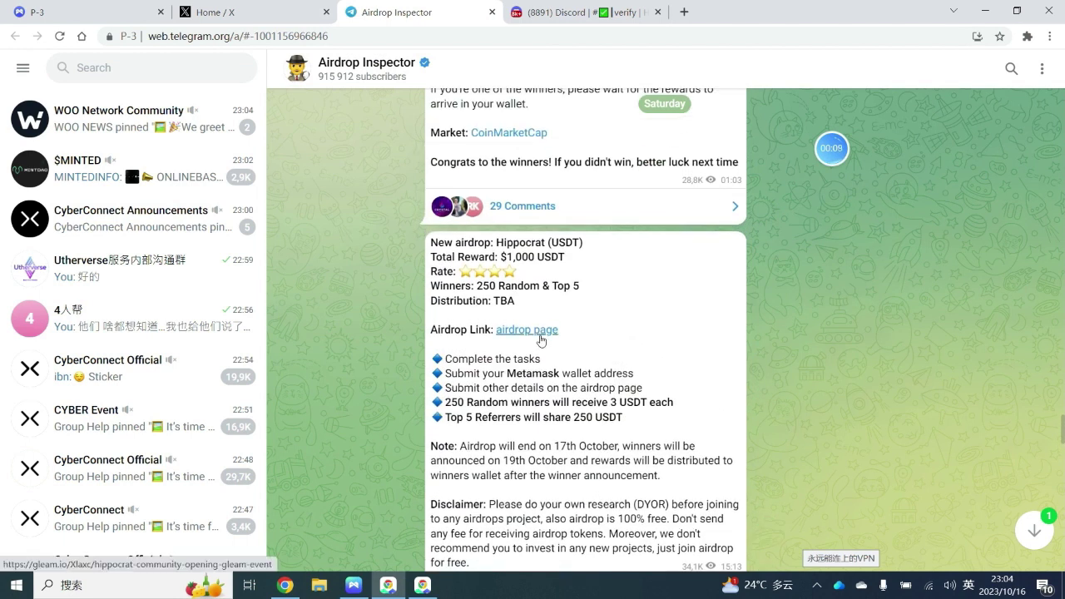
left_click(541, 331)
left_click(613, 355)
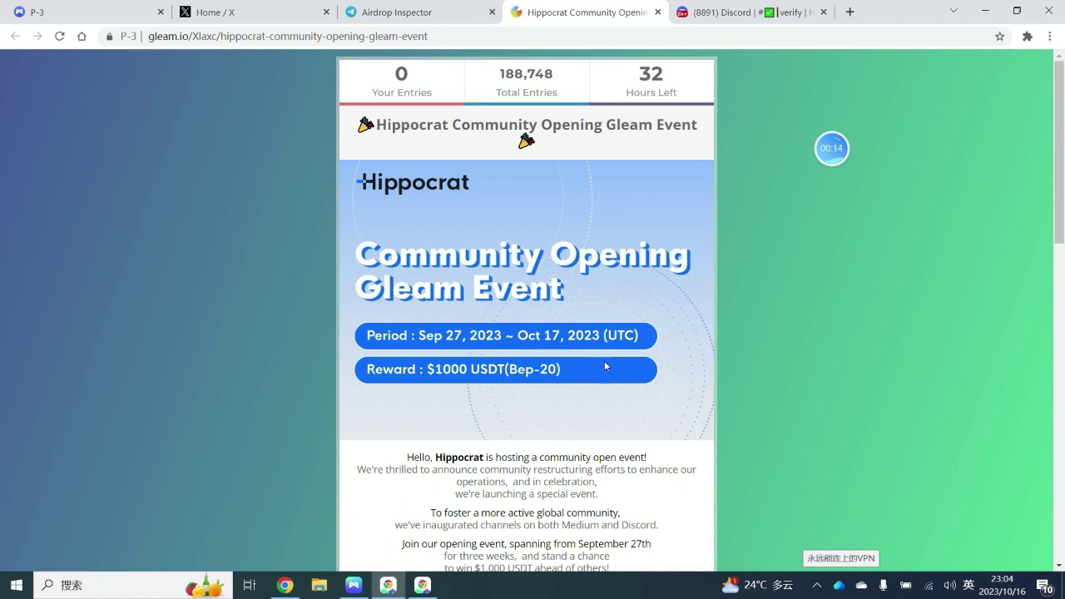
- Expand the Join Hippocrat Discord Server entry task and open its server invite
scroll(605, 360, "down", 10)
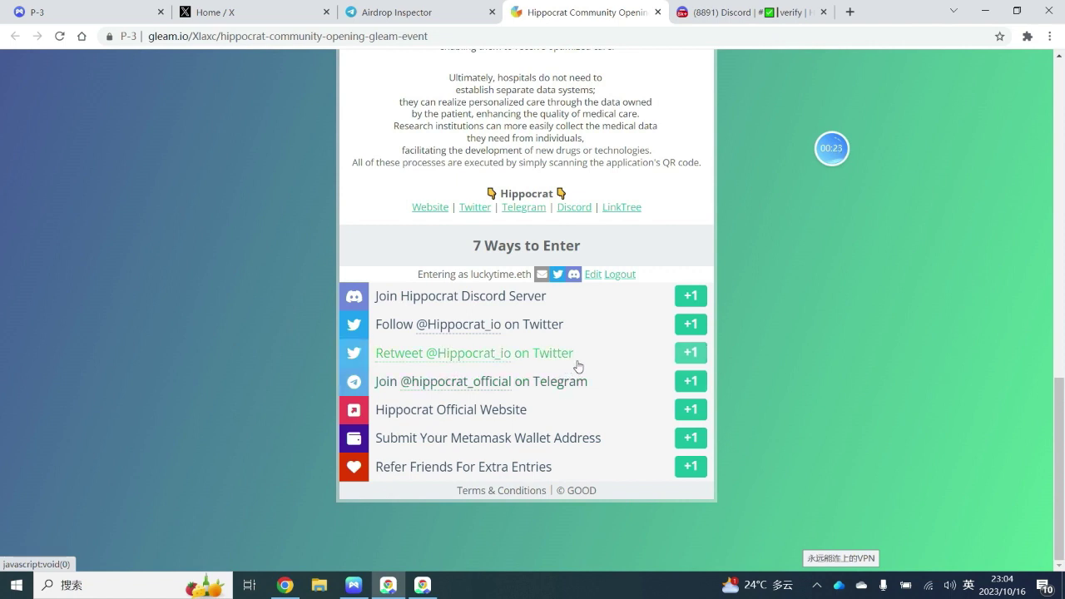
left_click(606, 298)
left_click(564, 363)
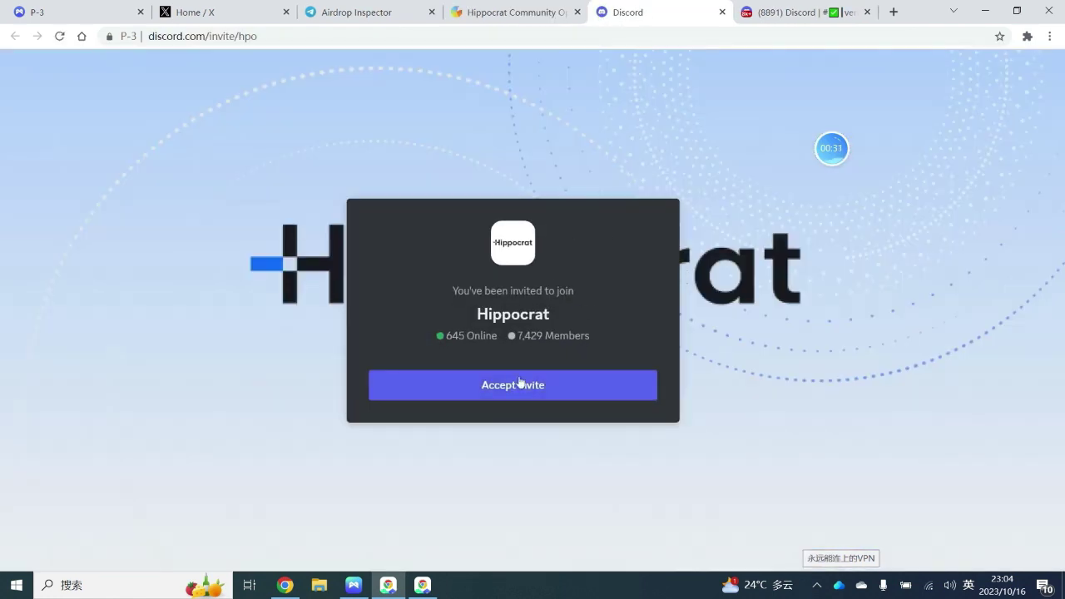
- Accept the Hippocrat Discord invite and stay in the browser instead of the desktop app
left_click(519, 384)
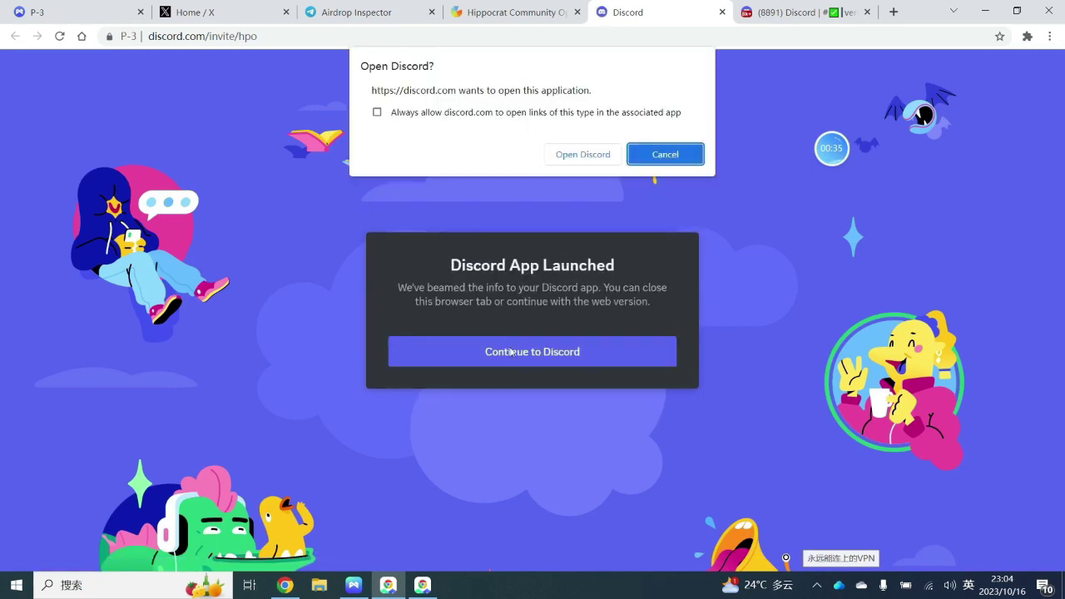
left_click(669, 154)
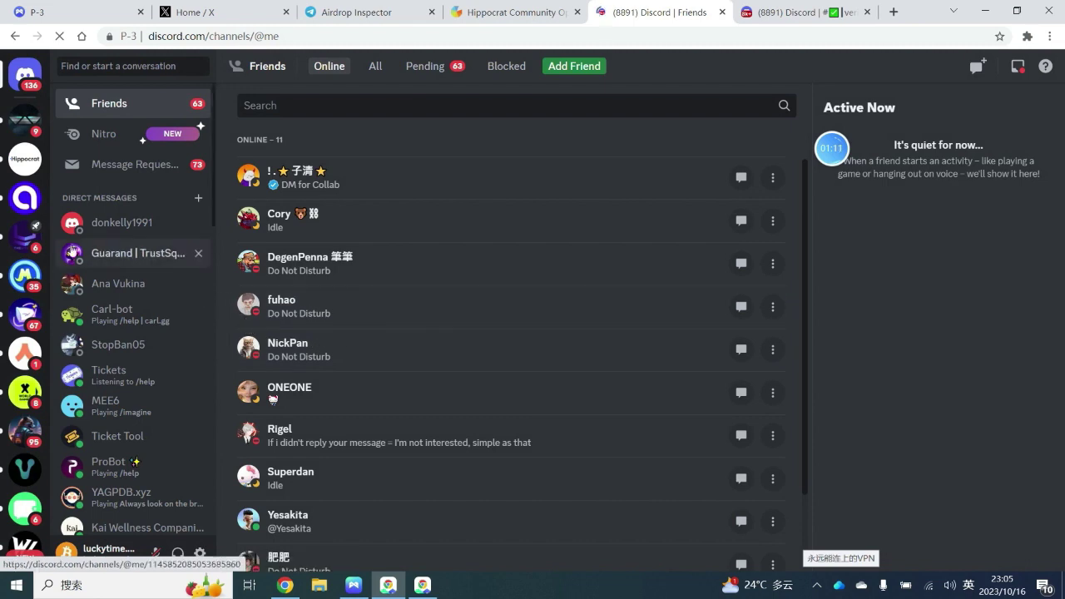
- Go to the Hippocrat server's #verify channel showing the Vulcan Solve Captcha prompt
left_click(24, 158)
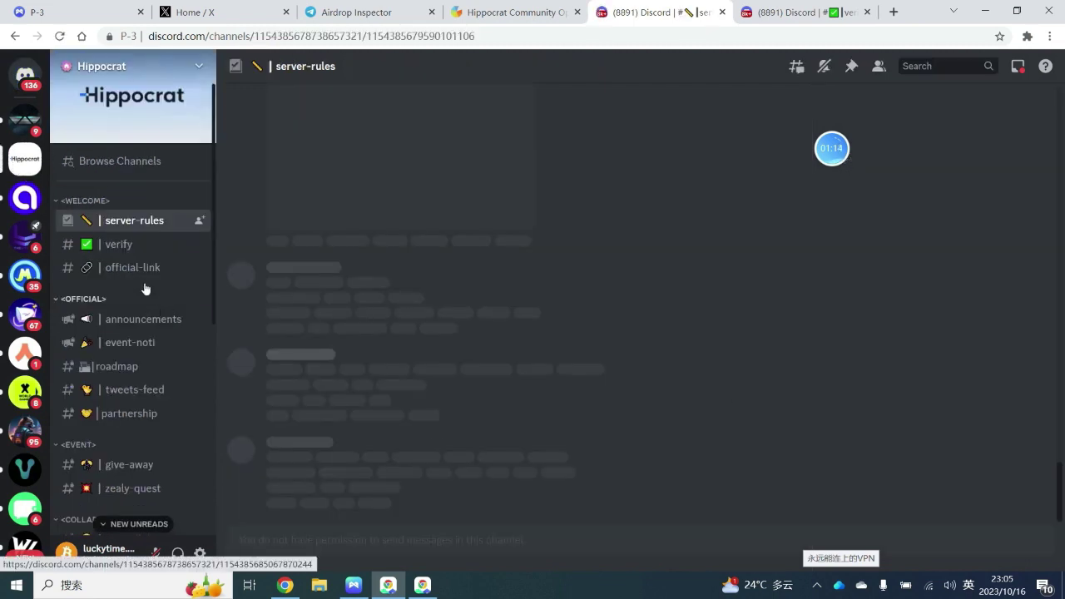
left_click(152, 245)
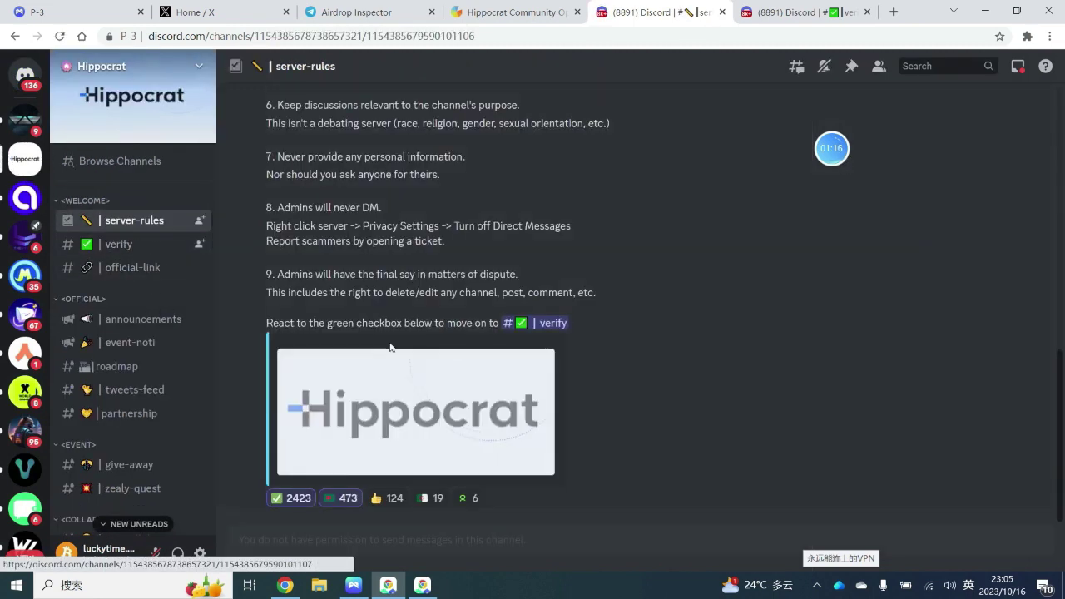
left_click(132, 241)
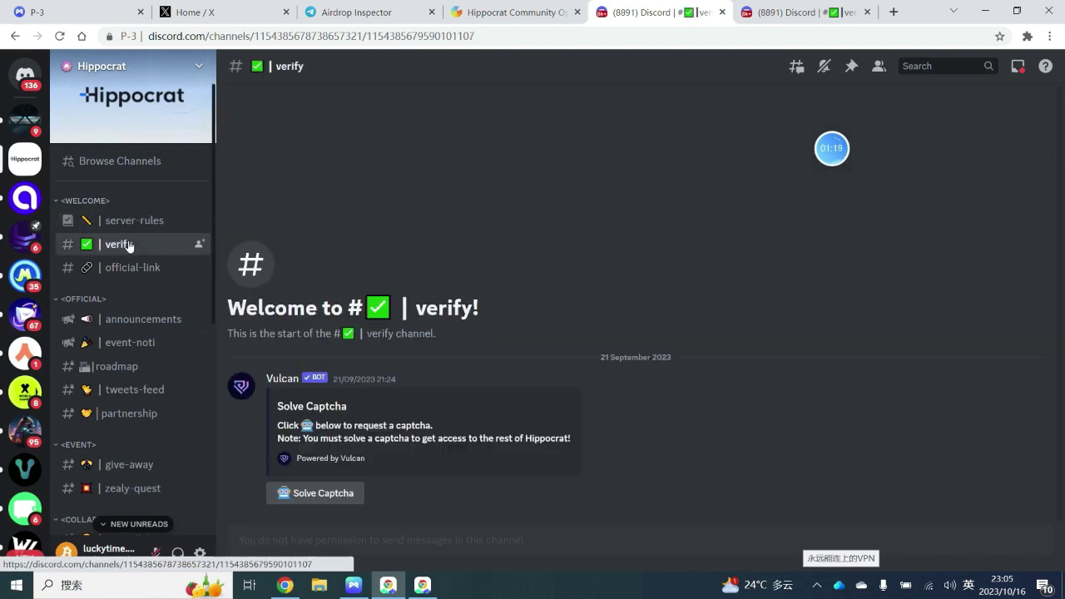